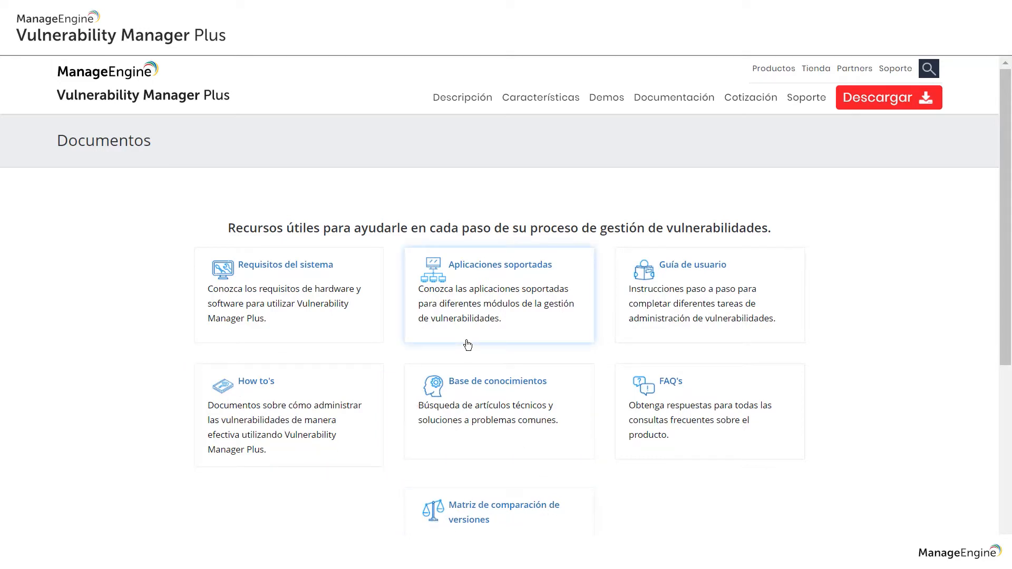
Step: Open the supported applications documentation and review the supported Windows operating systems, related components and Microsoft Office products
{"action": "left_click", "coordinate": [484, 273]}
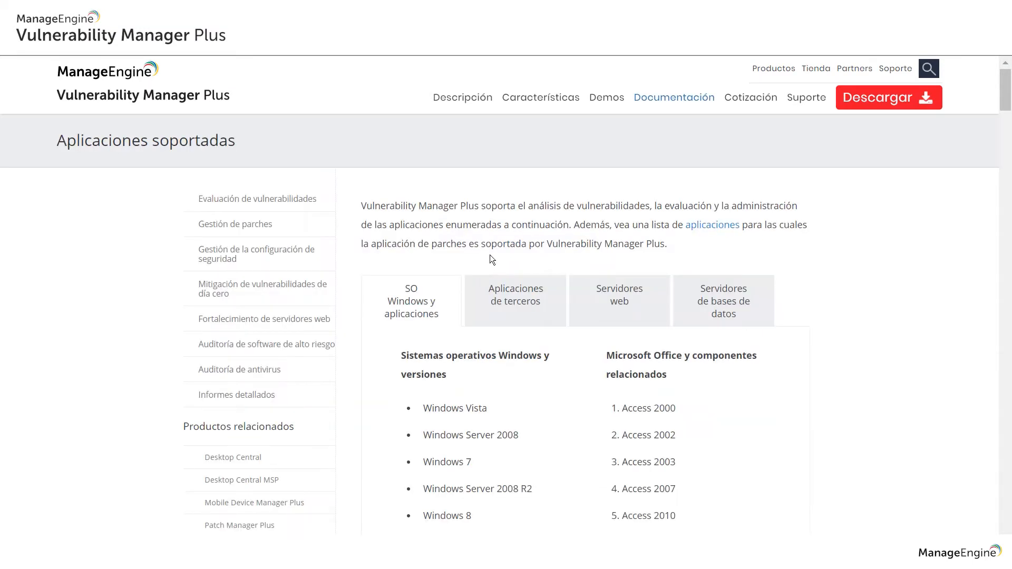
{"action": "scroll", "coordinate": [489, 255], "scroll_direction": "down", "scroll_amount": 1}
{"action": "scroll", "coordinate": [481, 294], "scroll_direction": "down", "scroll_amount": 1}
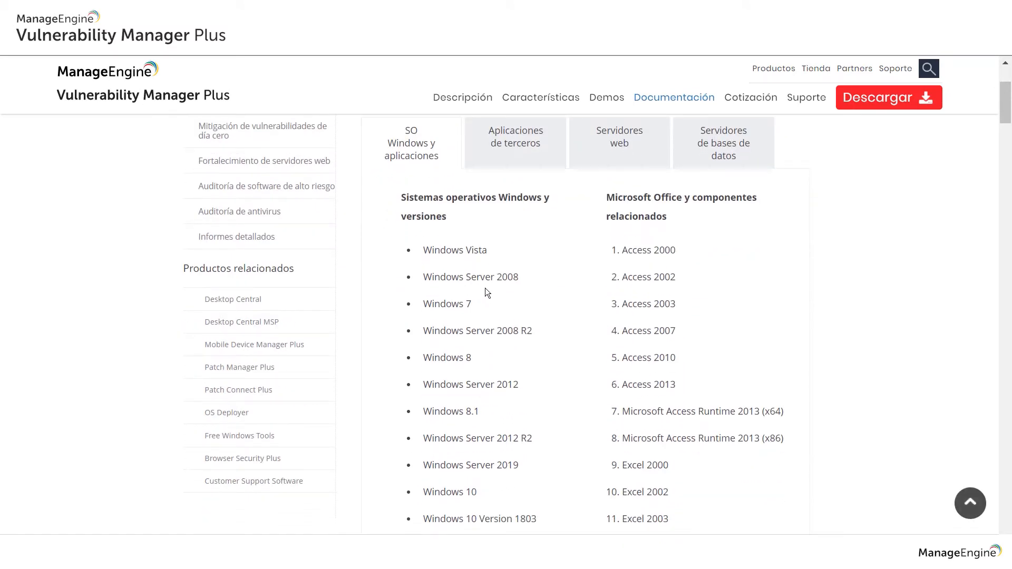
{"action": "scroll", "coordinate": [485, 290], "scroll_direction": "down", "scroll_amount": 1}
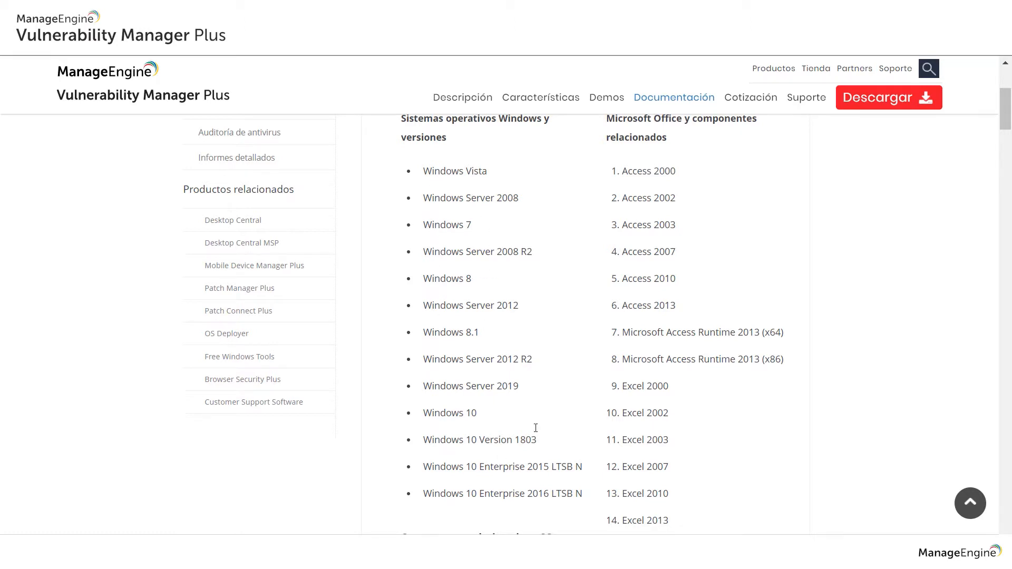
{"action": "scroll", "coordinate": [538, 424], "scroll_direction": "up", "scroll_amount": 2}
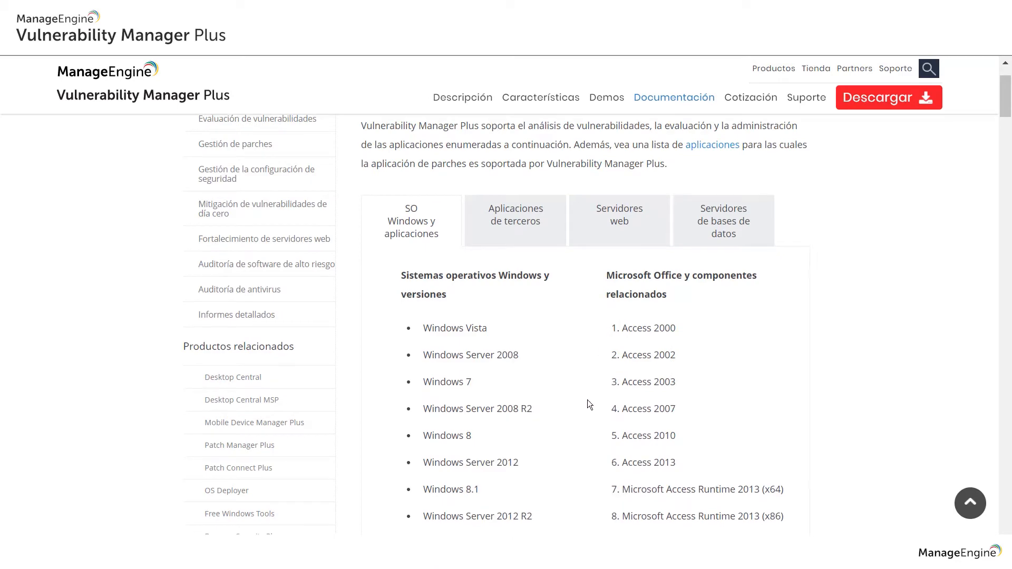
{"action": "scroll", "coordinate": [587, 398], "scroll_direction": "down", "scroll_amount": 5}
{"action": "scroll", "coordinate": [579, 401], "scroll_direction": "down", "scroll_amount": 3}
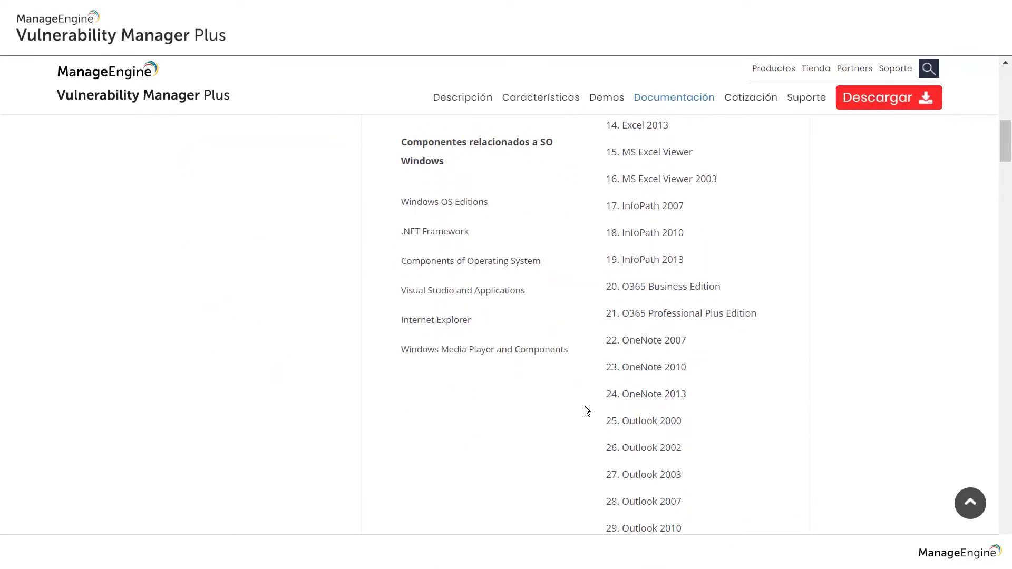
{"action": "scroll", "coordinate": [588, 408], "scroll_direction": "up", "scroll_amount": 10}
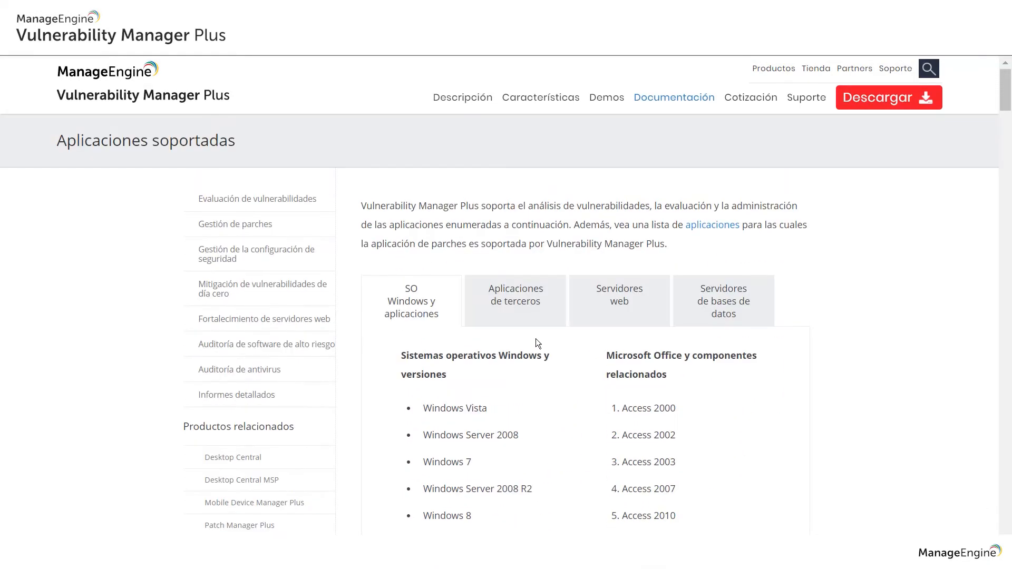
Step: Review the supported third-party applications, including the remote desktop sharing and peer-to-peer software lists
{"action": "left_click", "coordinate": [522, 308]}
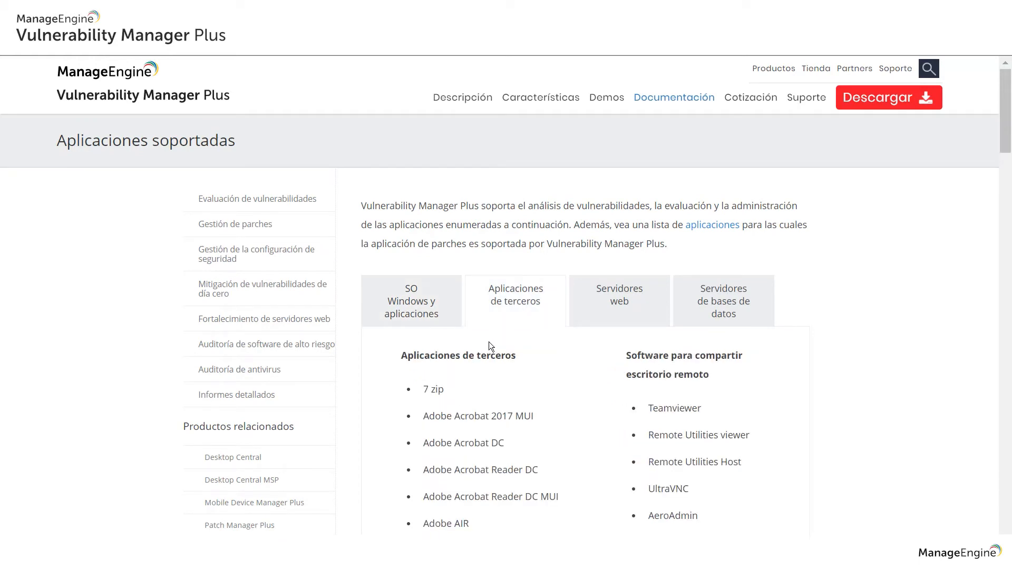
{"action": "scroll", "coordinate": [441, 322], "scroll_direction": "down", "scroll_amount": 3}
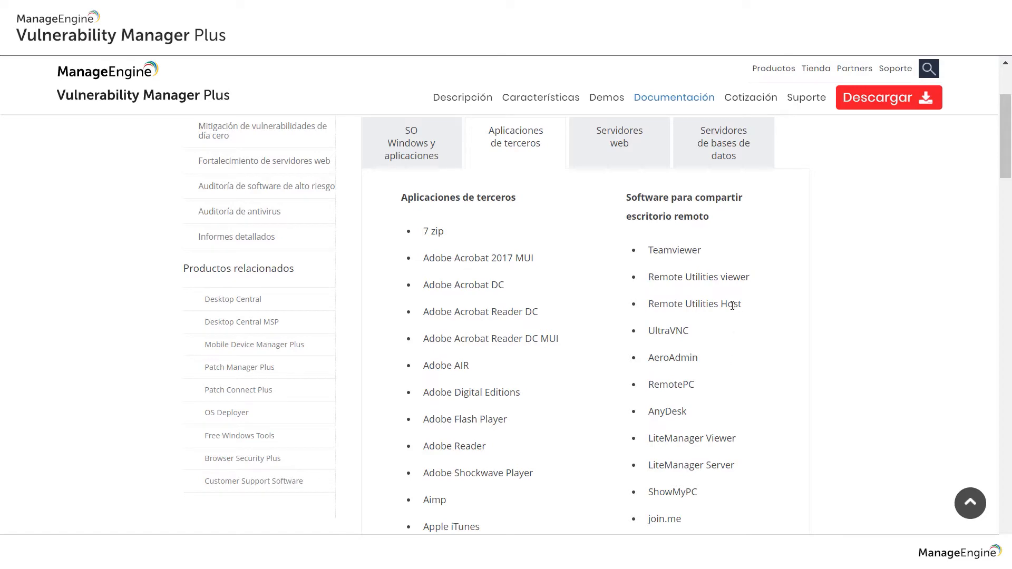
{"action": "scroll", "coordinate": [732, 306], "scroll_direction": "down", "scroll_amount": 20}
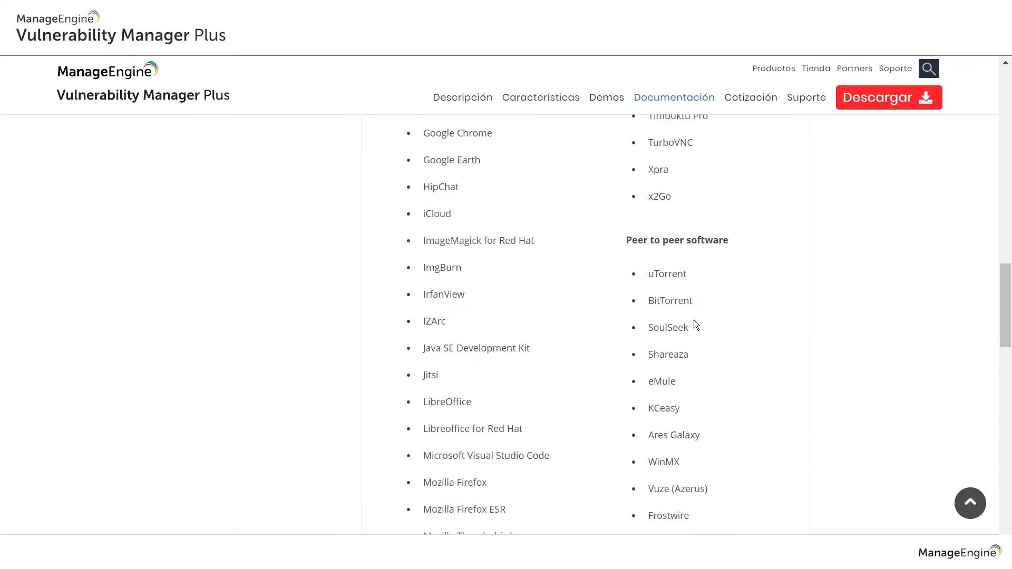
{"action": "scroll", "coordinate": [701, 269], "scroll_direction": "down", "scroll_amount": 1}
{"action": "scroll", "coordinate": [676, 450], "scroll_direction": "up", "scroll_amount": 20}
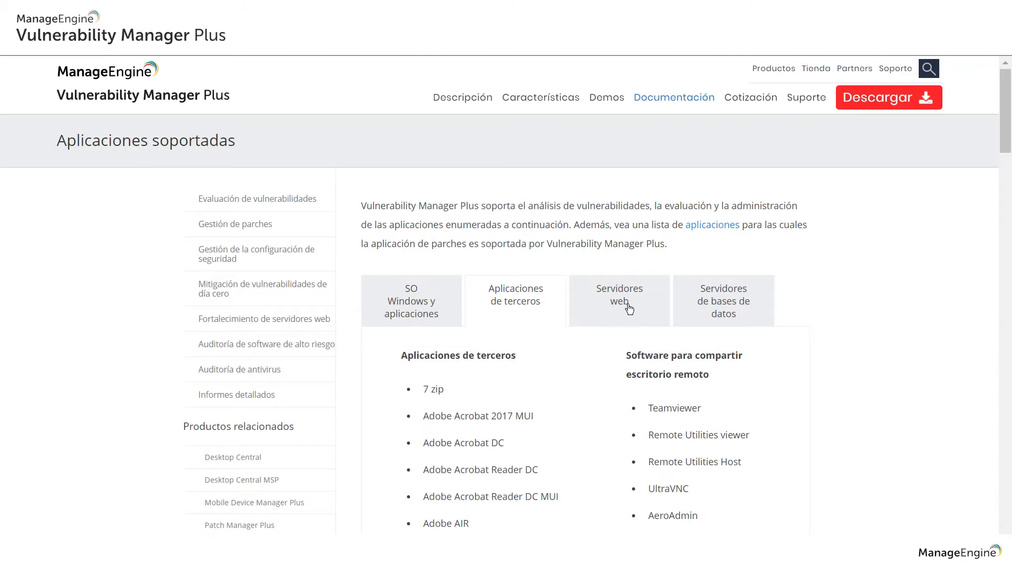
Step: View the supported web servers and the supported database servers
{"action": "left_click", "coordinate": [629, 309]}
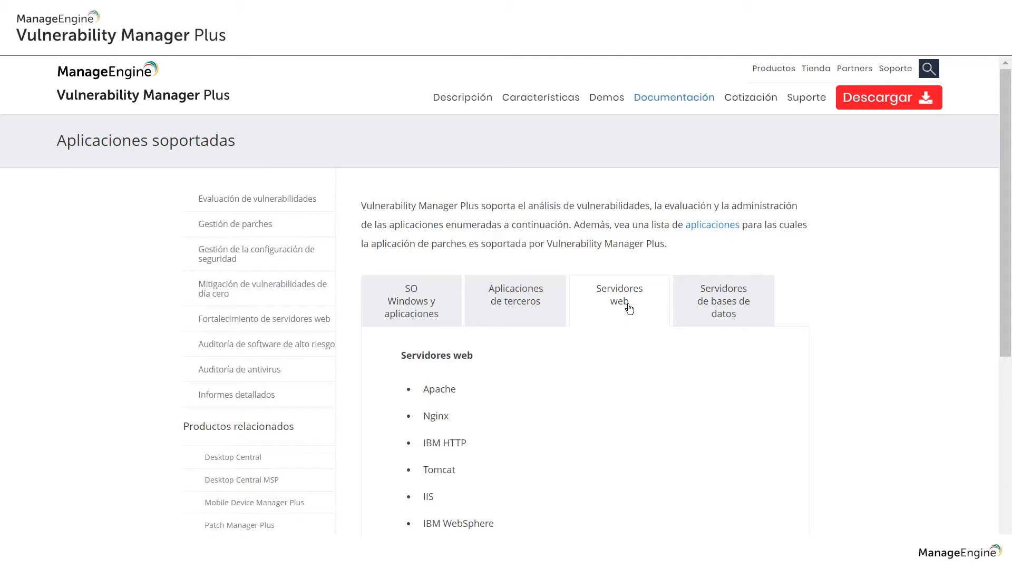
{"action": "left_click", "coordinate": [711, 312]}
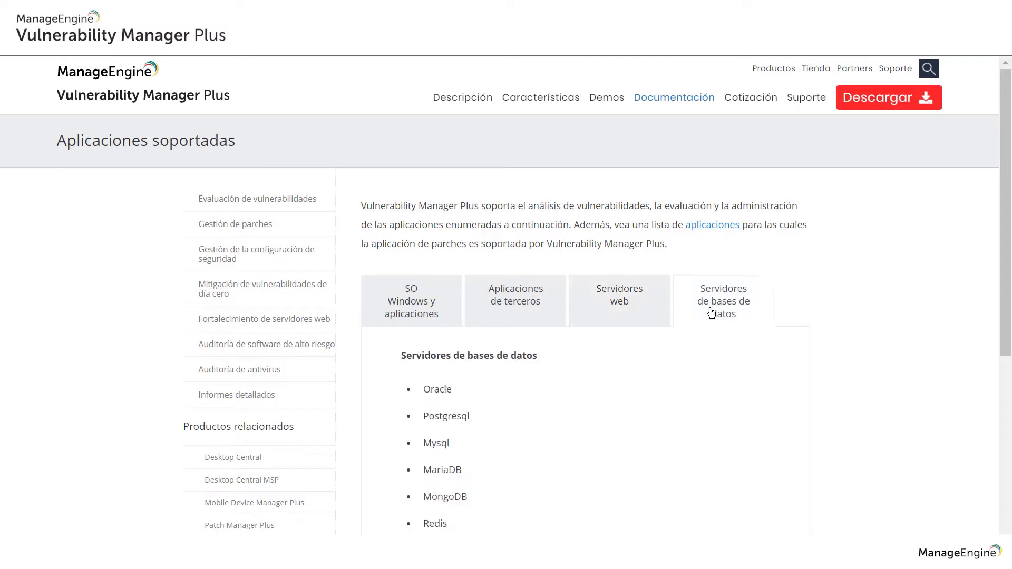
{"action": "scroll", "coordinate": [555, 303], "scroll_direction": "down", "scroll_amount": 3}
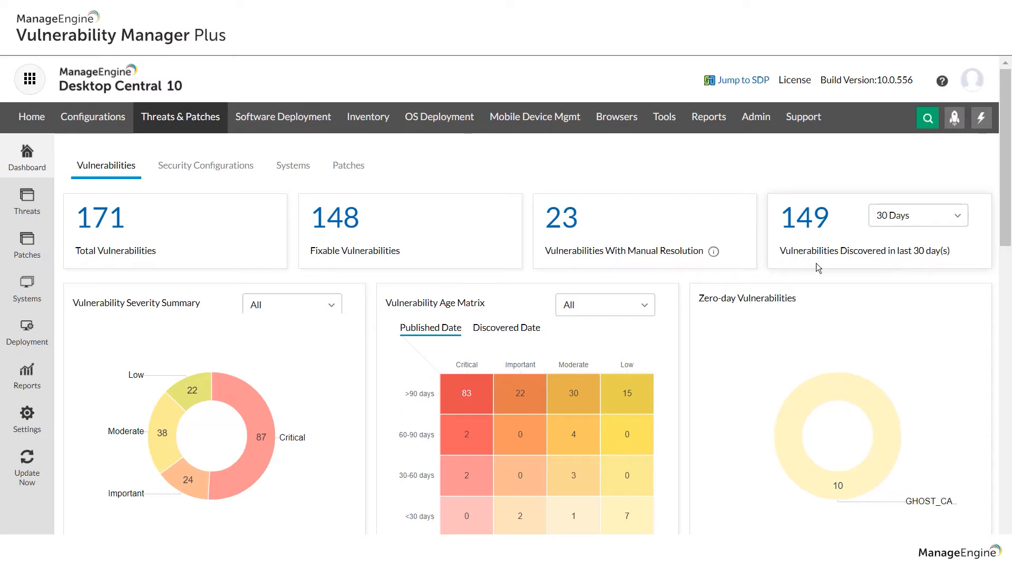
Step: Inspect the Critical, Important and Moderate segments of the Vulnerability Severity Summary chart on the Desktop Central dashboard
{"action": "scroll", "coordinate": [529, 368], "scroll_direction": "down", "scroll_amount": 1}
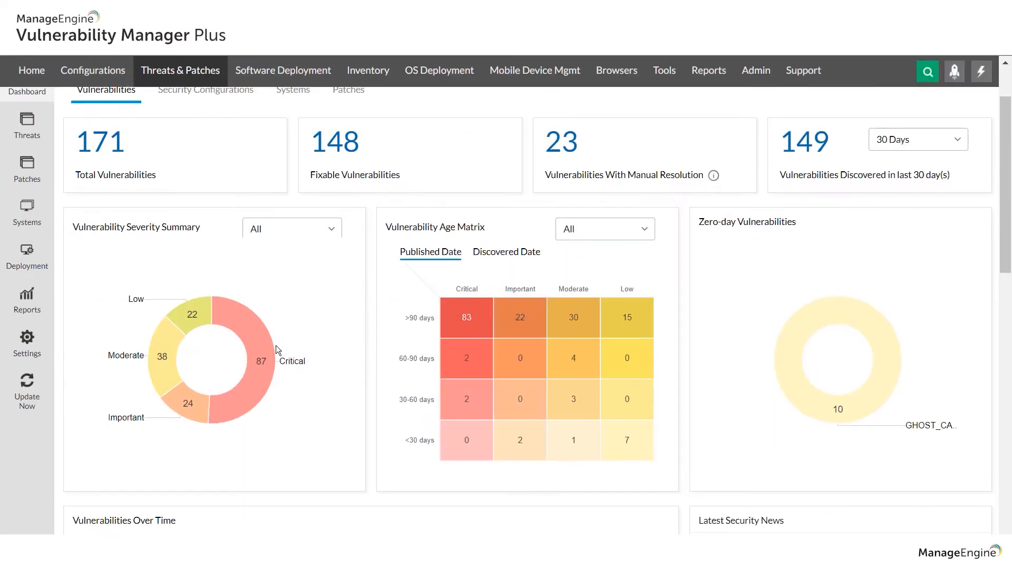
{"action": "mouse_move", "coordinate": [235, 311]}
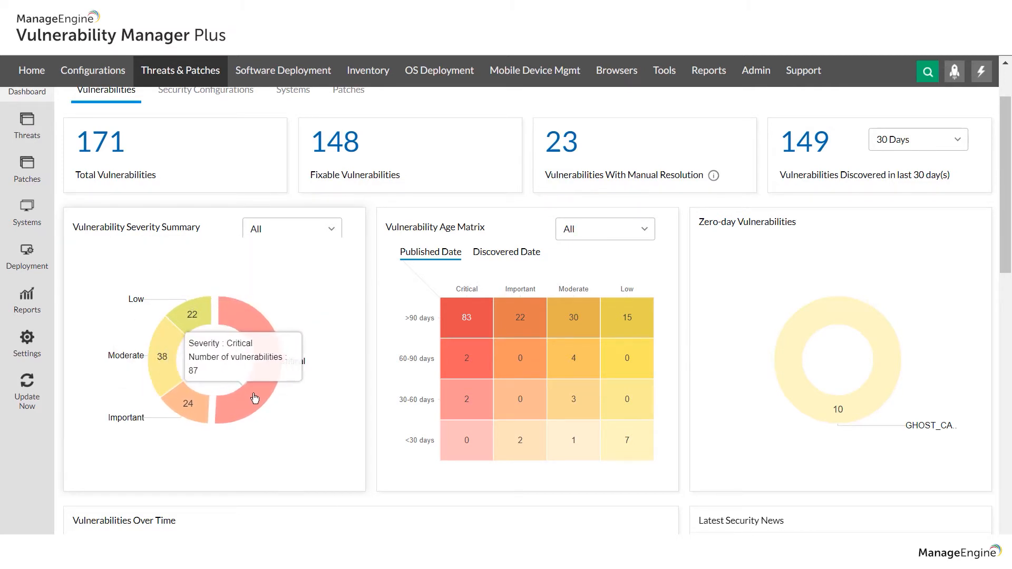
{"action": "mouse_move", "coordinate": [185, 407]}
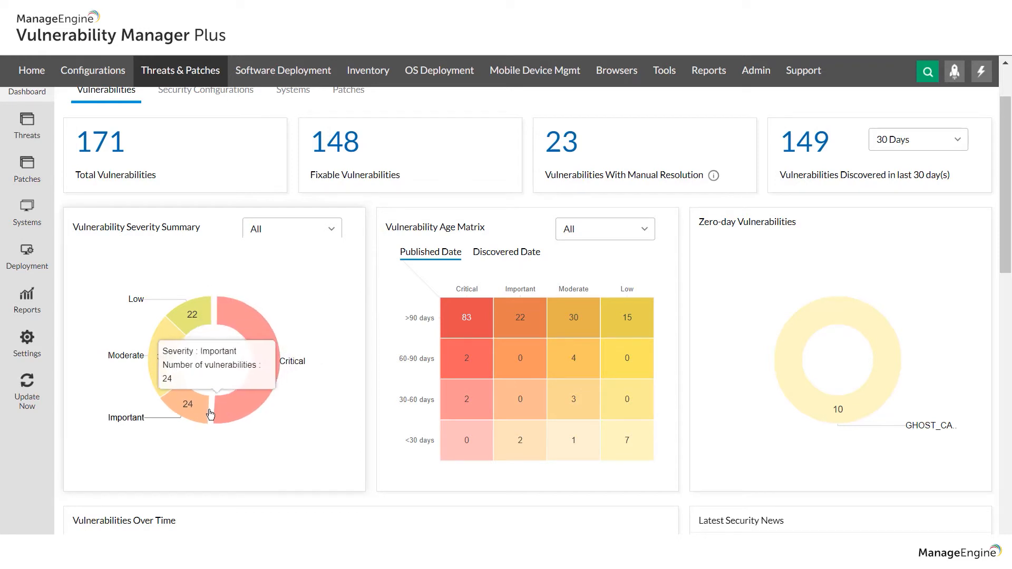
{"action": "mouse_move", "coordinate": [162, 383]}
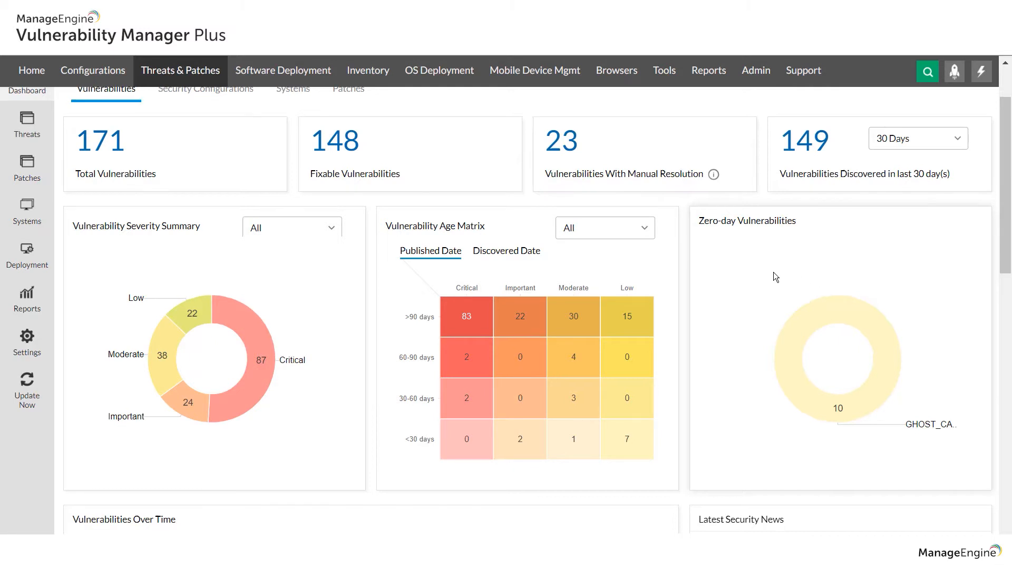
Step: Review the Vulnerabilities Over Time chart and browse the Latest Security News entries
{"action": "scroll", "coordinate": [749, 279], "scroll_direction": "down", "scroll_amount": 3}
{"action": "scroll", "coordinate": [796, 432], "scroll_direction": "down", "scroll_amount": 1}
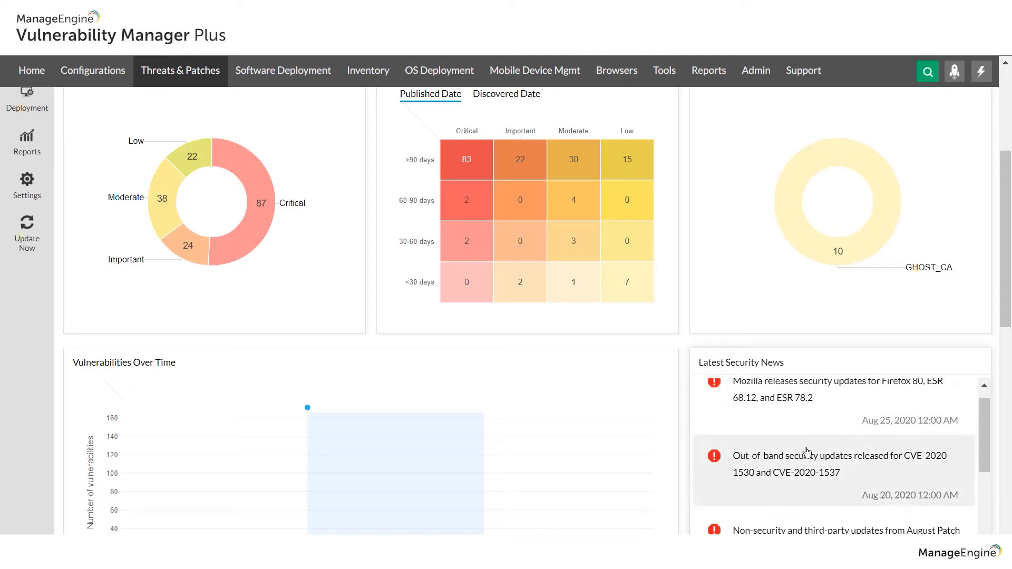
{"action": "scroll", "coordinate": [874, 449], "scroll_direction": "up", "scroll_amount": 1}
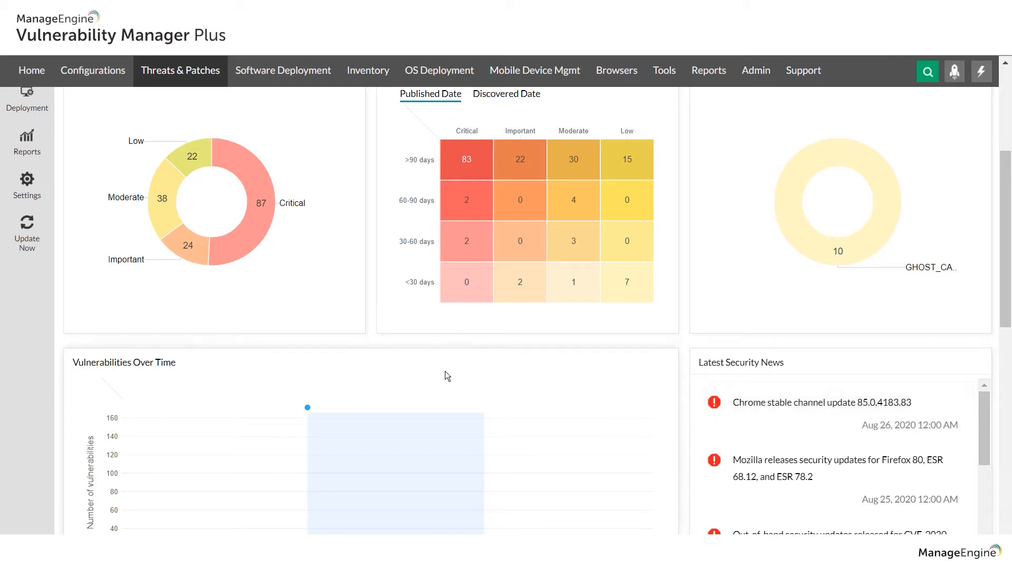
Step: Show the Security Configurations dashboard and browse its System Misconfigurations list
{"action": "scroll", "coordinate": [447, 375], "scroll_direction": "up", "scroll_amount": 5}
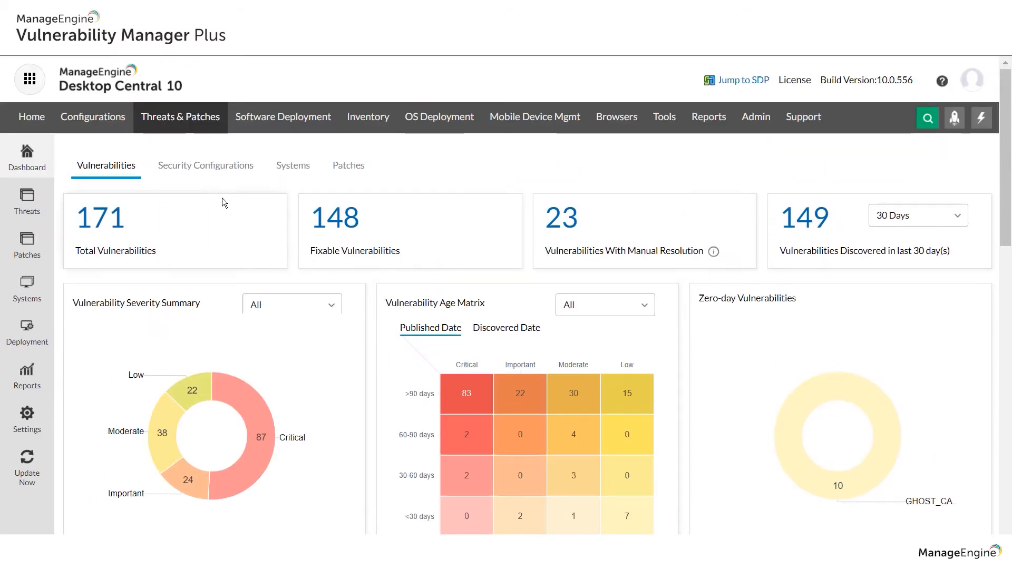
{"action": "left_click", "coordinate": [200, 167]}
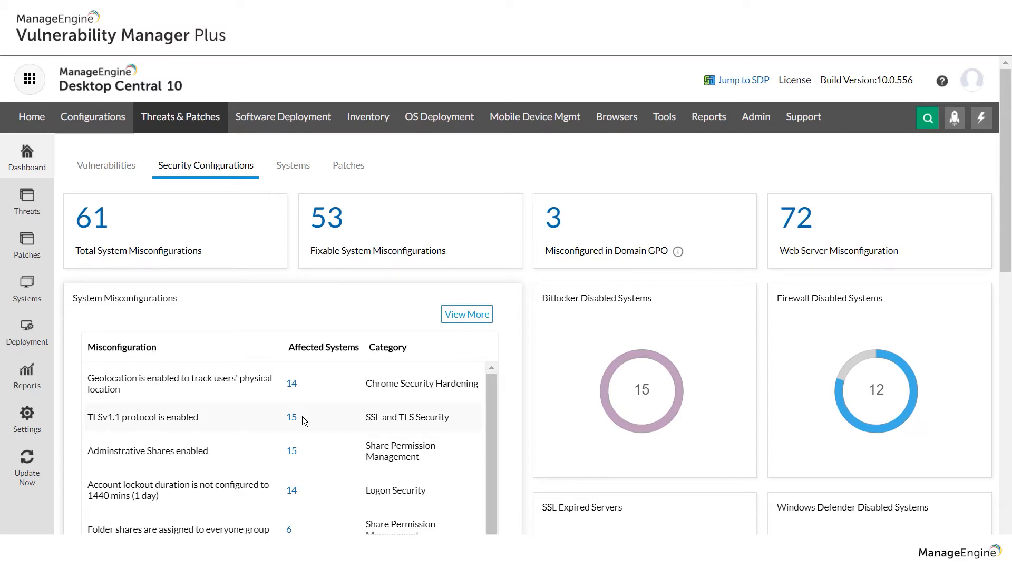
{"action": "scroll", "coordinate": [304, 420], "scroll_direction": "down", "scroll_amount": 2}
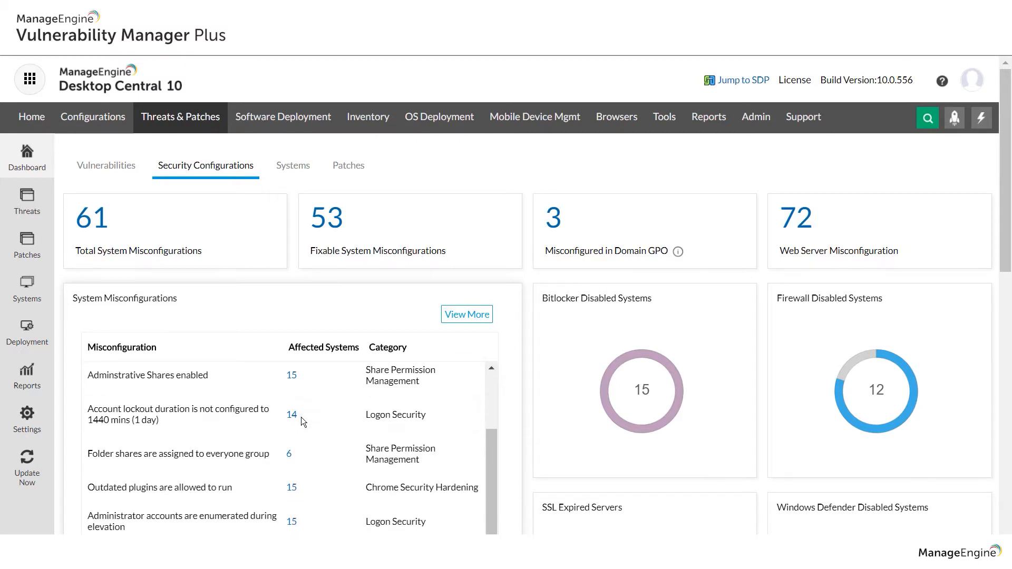
Step: View the Systems dashboard, and inspect the Missing Patches by Severity chart on the Patches dashboard
{"action": "left_click", "coordinate": [293, 168]}
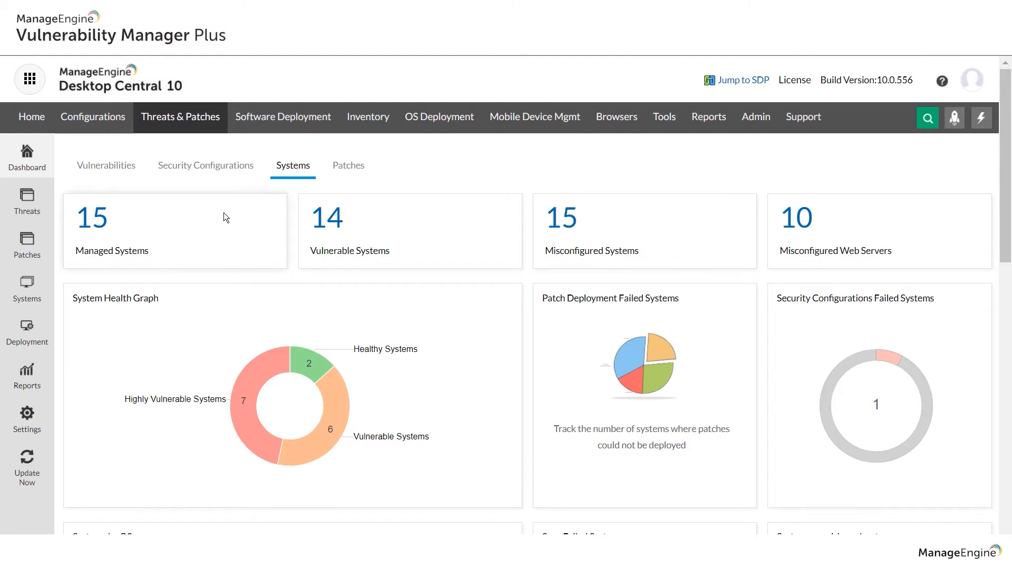
{"action": "left_click", "coordinate": [346, 169]}
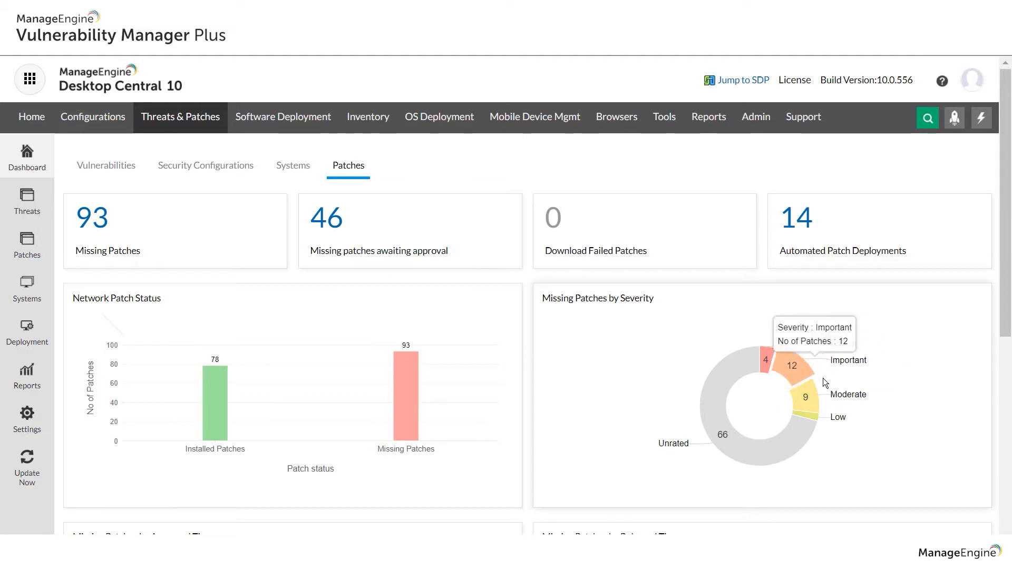
{"action": "mouse_move", "coordinate": [801, 400]}
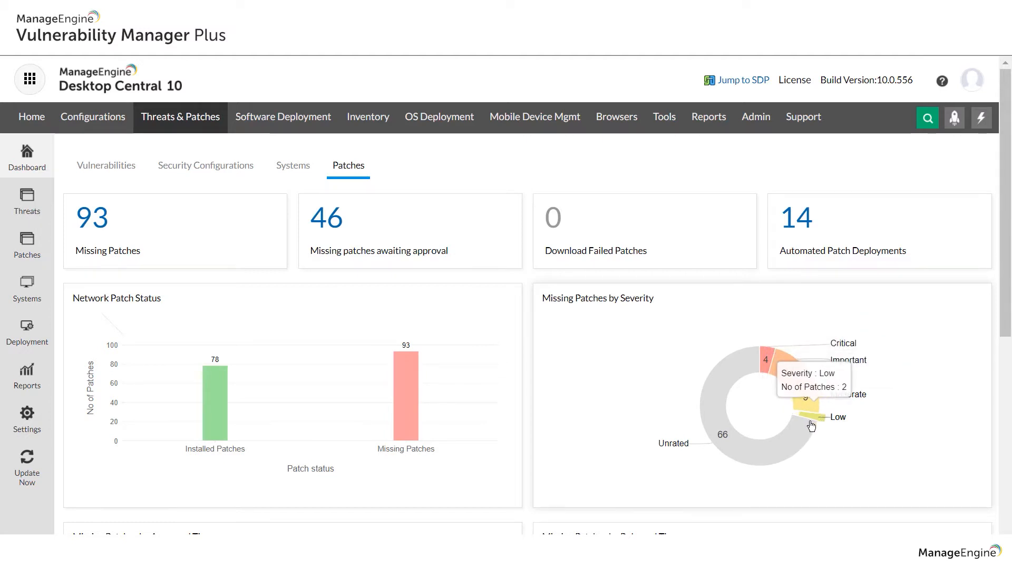
{"action": "mouse_move", "coordinate": [787, 454]}
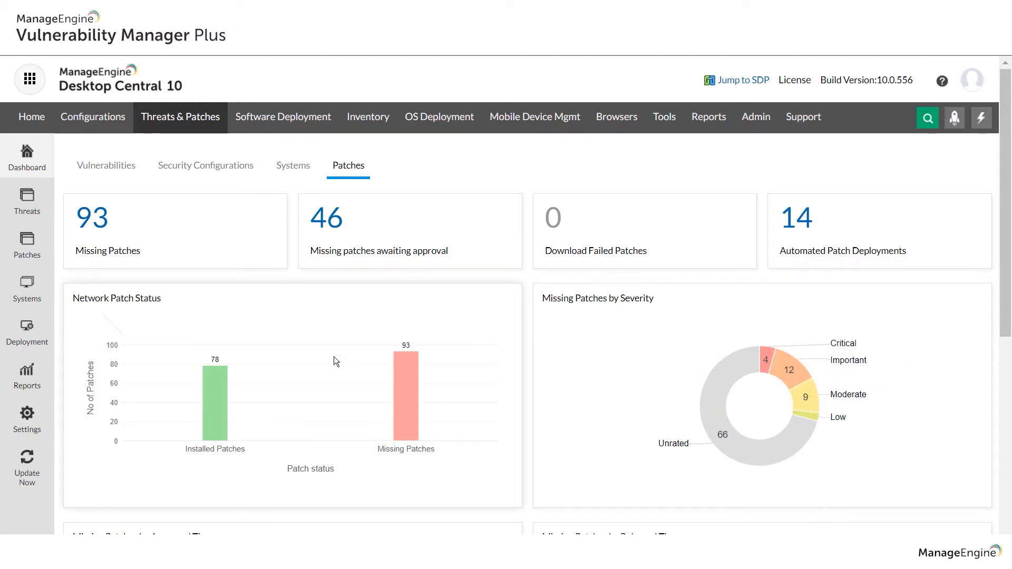
Step: Open the System Health Policy and review its patch severity thresholds and advanced settings
{"action": "left_click", "coordinate": [25, 295]}
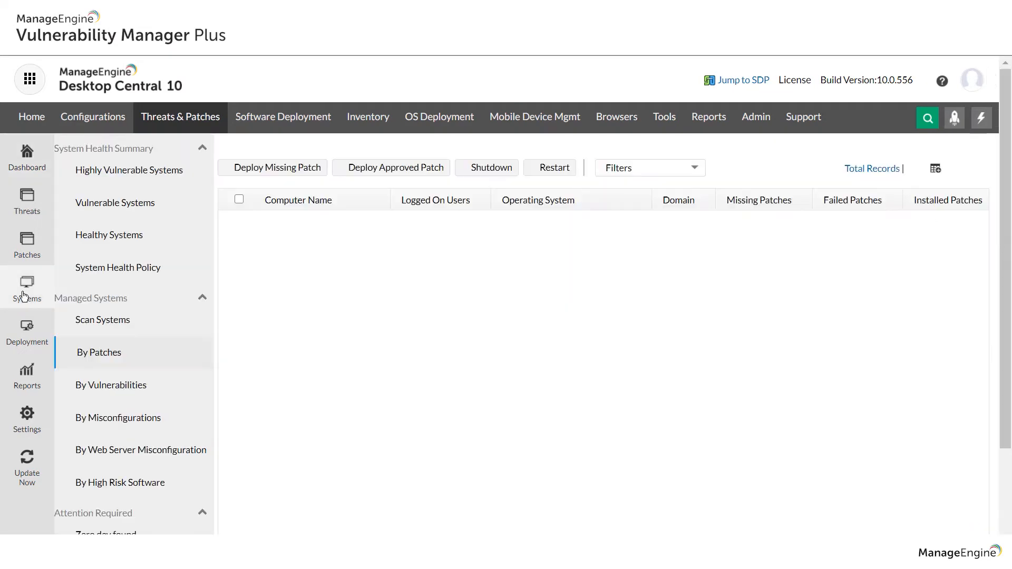
{"action": "left_click", "coordinate": [117, 267]}
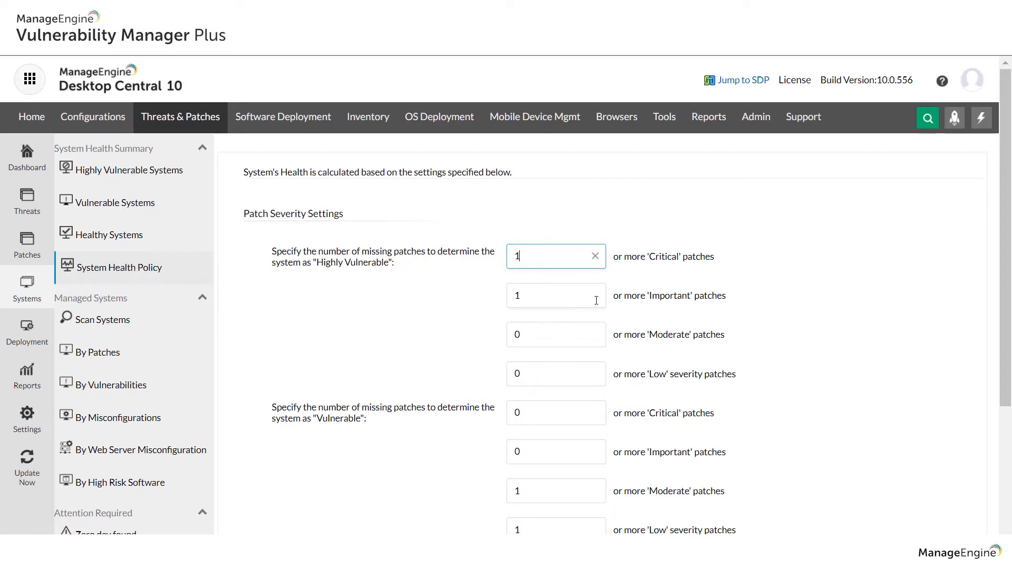
{"action": "scroll", "coordinate": [619, 305], "scroll_direction": "down", "scroll_amount": 2}
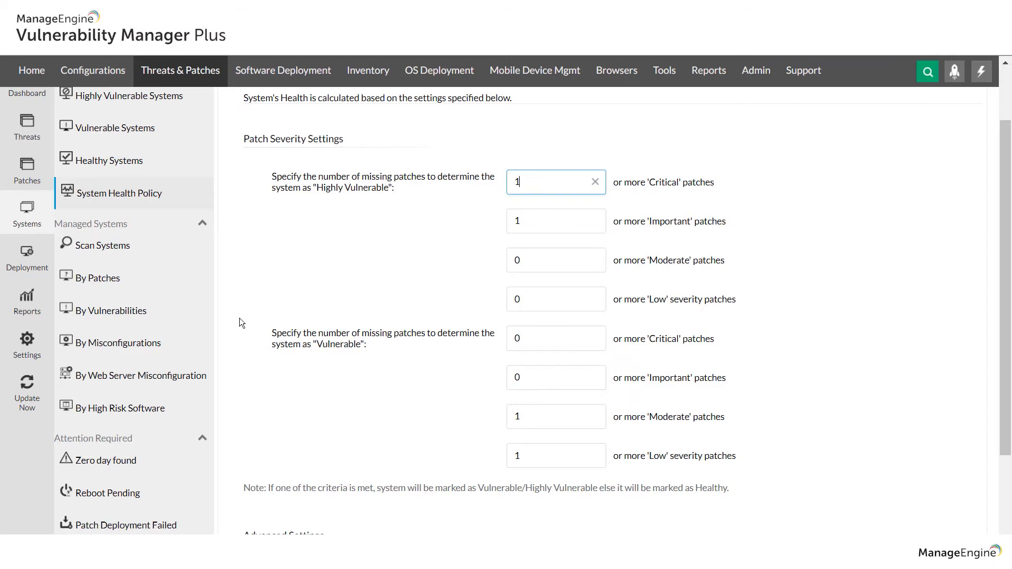
{"action": "scroll", "coordinate": [139, 317], "scroll_direction": "down", "scroll_amount": 4}
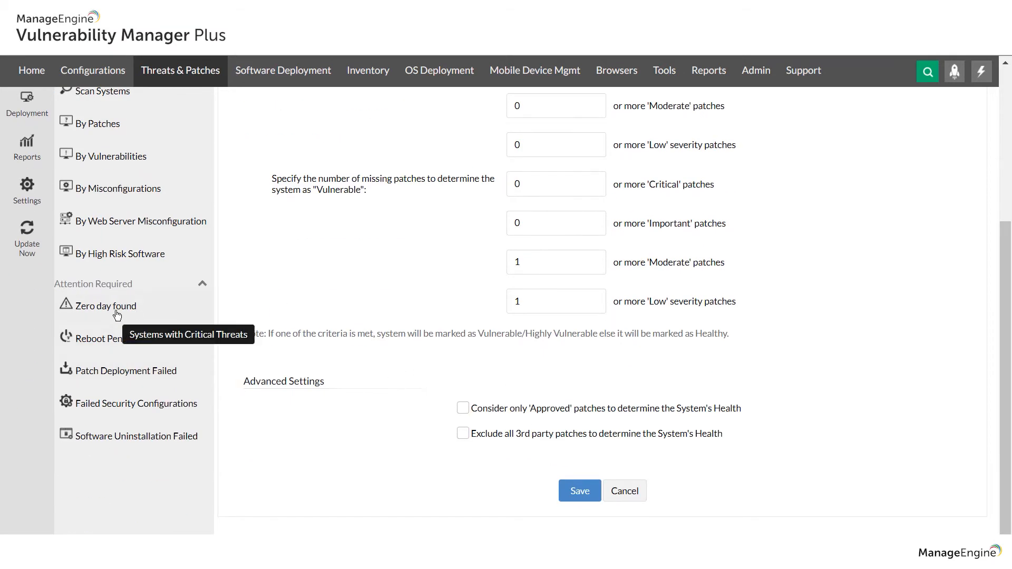
Step: View the systems with zero-day vulnerabilities, and return to the managed systems listed by patches
{"action": "left_click", "coordinate": [117, 315]}
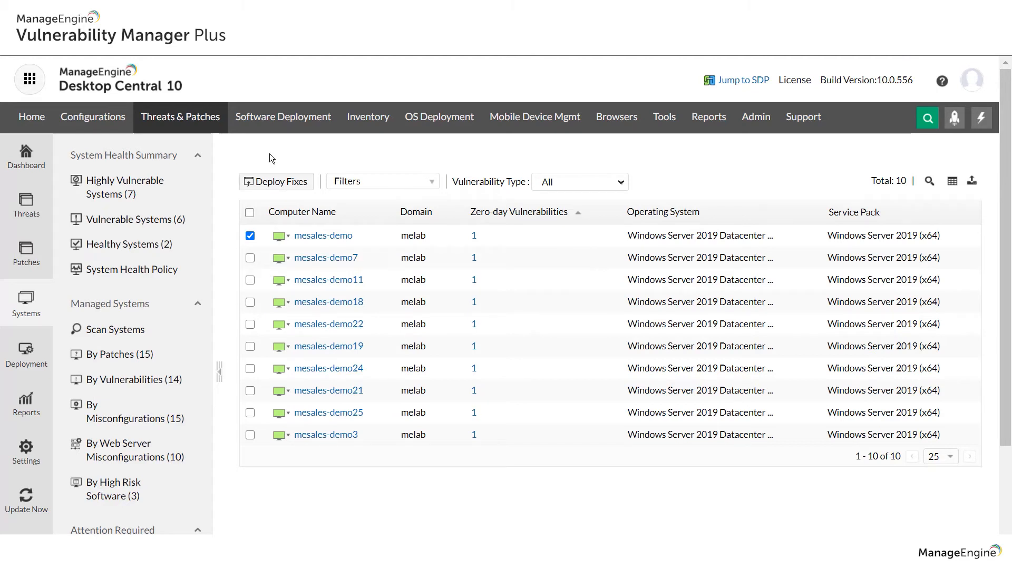
{"action": "left_click", "coordinate": [30, 307]}
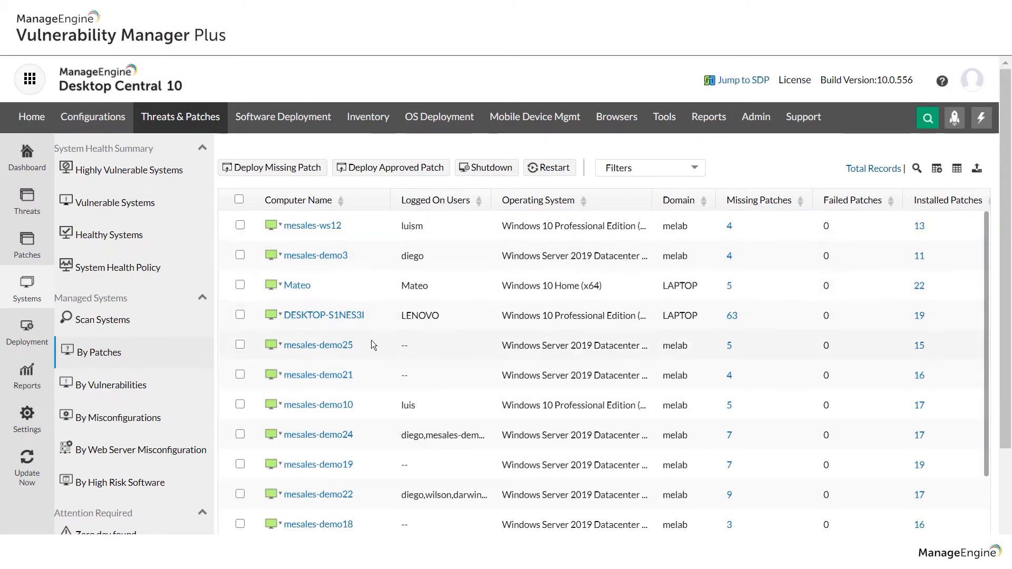
Step: Open the summary of the computer mesales-demo25 and review its system details and security overview
{"action": "left_click", "coordinate": [319, 345]}
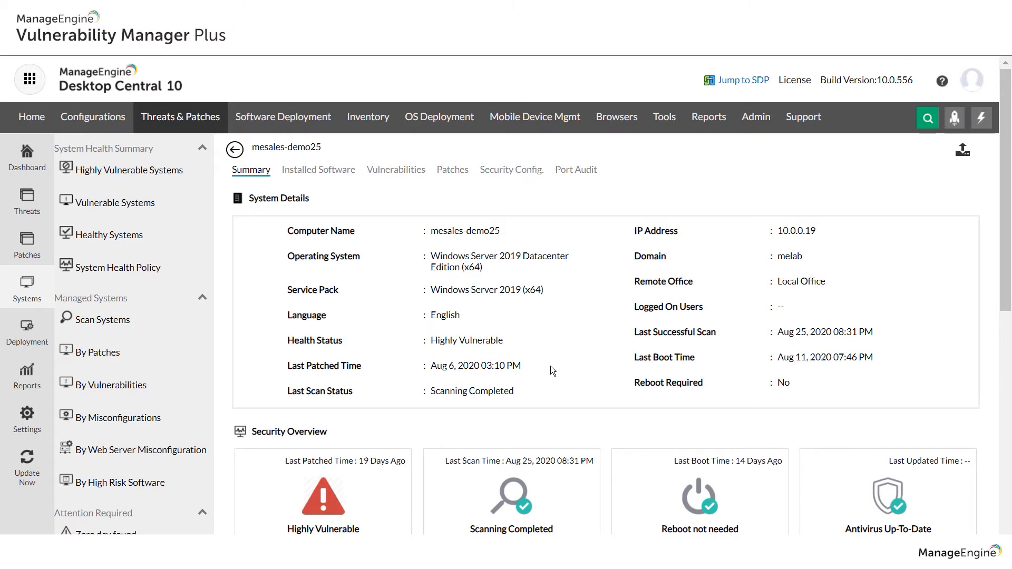
{"action": "scroll", "coordinate": [625, 325], "scroll_direction": "down", "scroll_amount": 2}
{"action": "scroll", "coordinate": [419, 271], "scroll_direction": "down", "scroll_amount": 2}
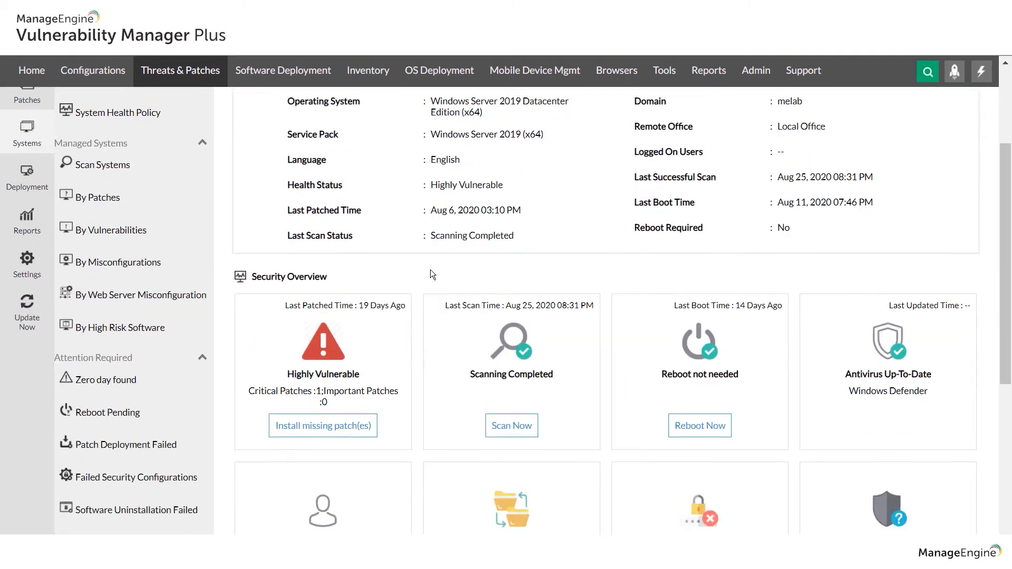
{"action": "scroll", "coordinate": [467, 279], "scroll_direction": "down", "scroll_amount": 2}
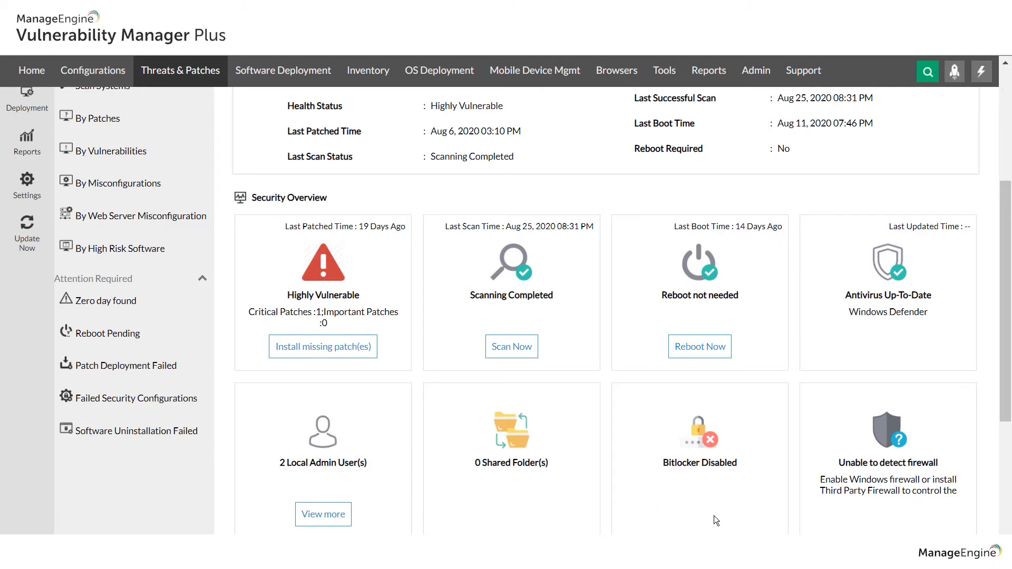
Step: Review the computer's security overview and inspect the severity breakdowns of the Threat Severity Summary charts
{"action": "scroll", "coordinate": [714, 516], "scroll_direction": "down", "scroll_amount": 2}
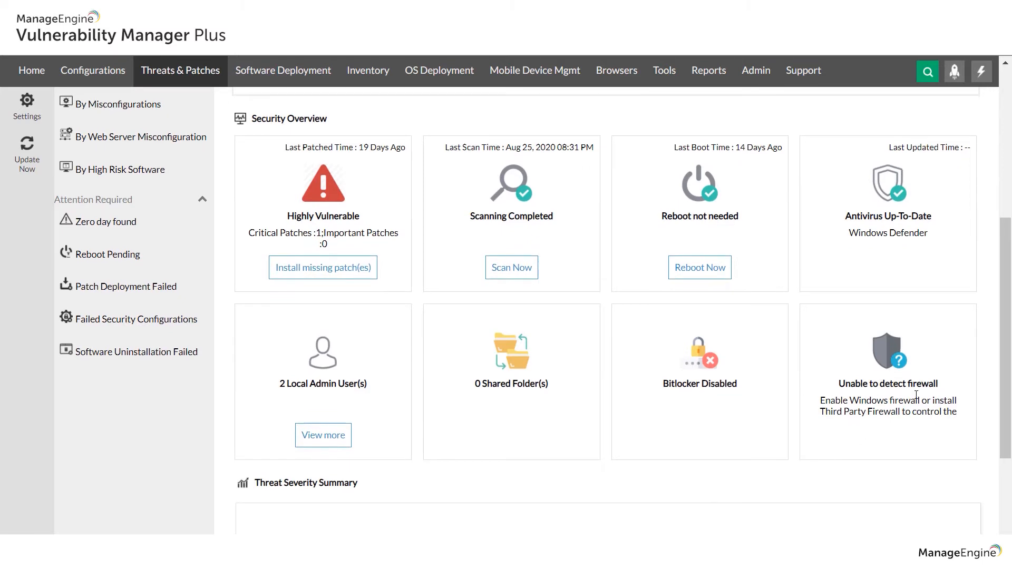
{"action": "scroll", "coordinate": [873, 334], "scroll_direction": "down", "scroll_amount": 5}
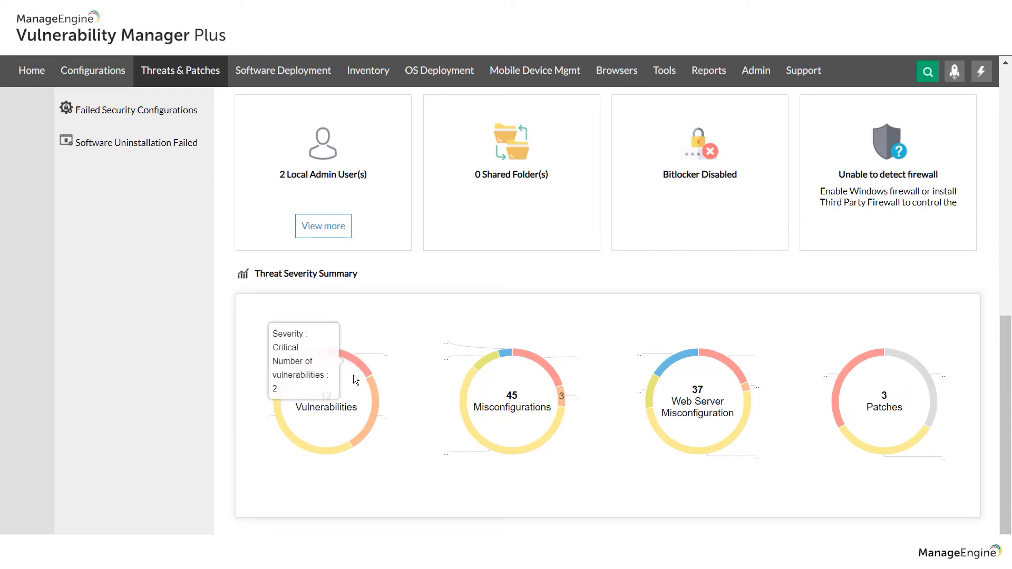
{"action": "mouse_move", "coordinate": [380, 410]}
{"action": "mouse_move", "coordinate": [276, 416]}
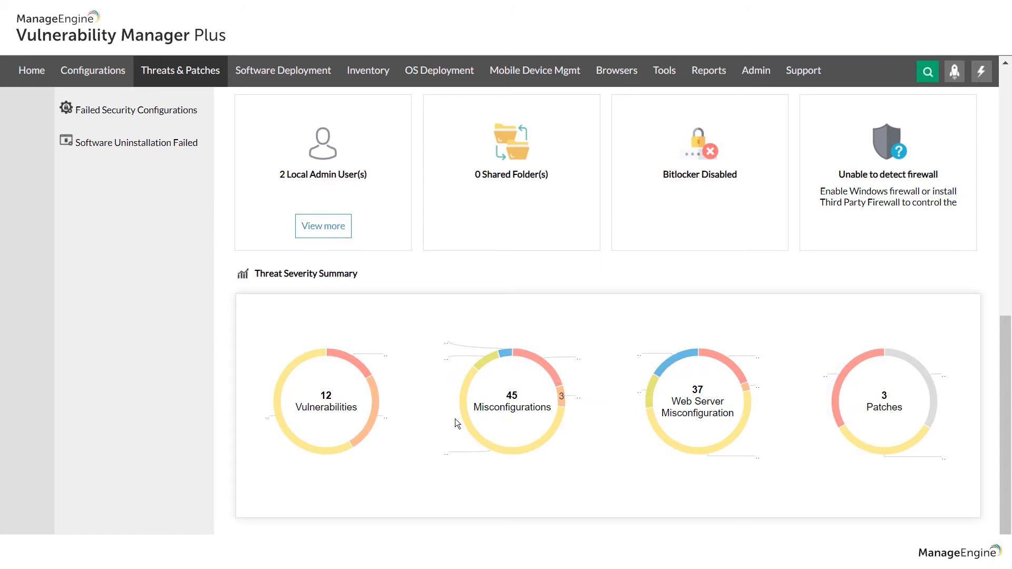
{"action": "mouse_move", "coordinate": [552, 450]}
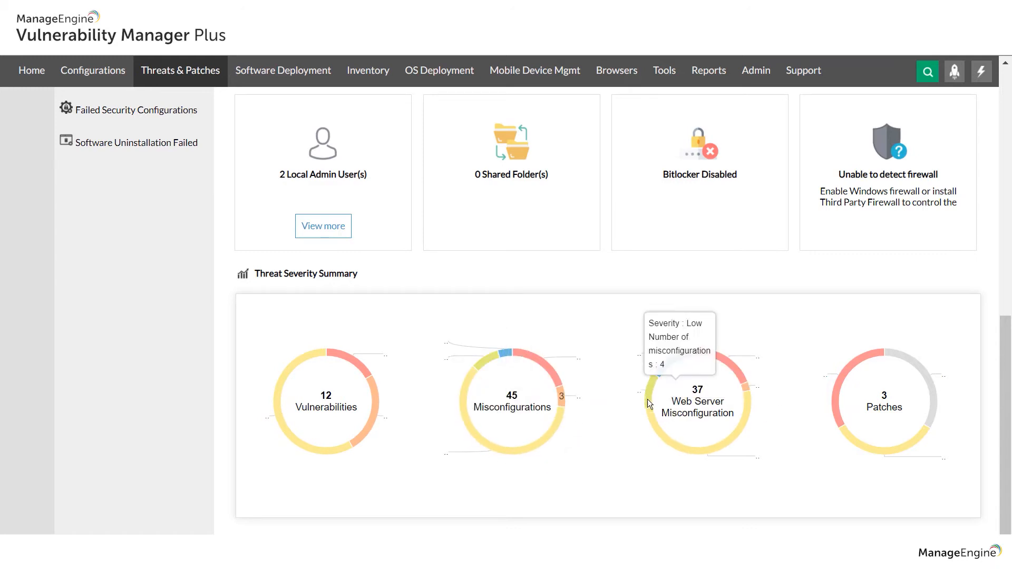
{"action": "mouse_move", "coordinate": [692, 447]}
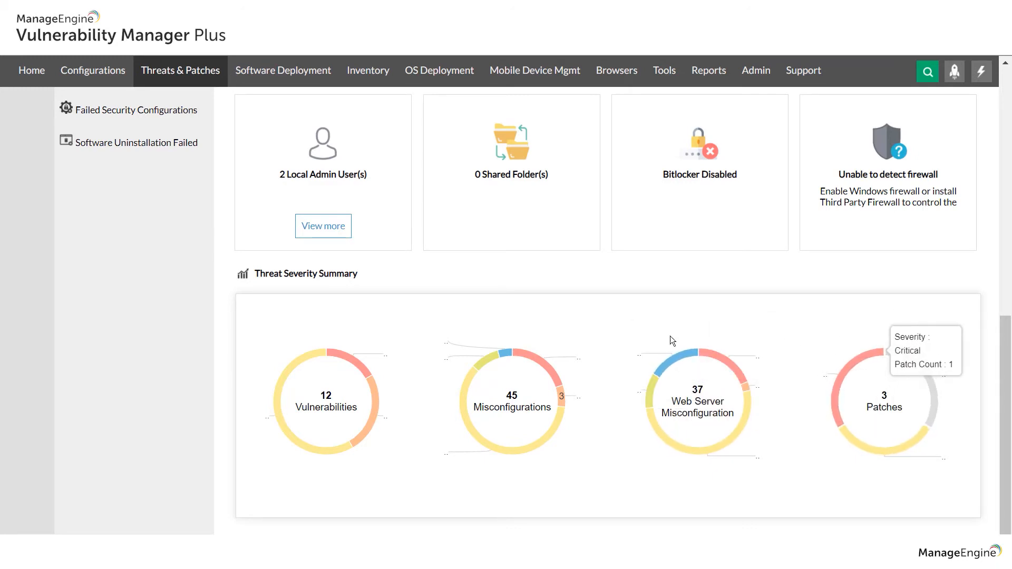
{"action": "scroll", "coordinate": [383, 351], "scroll_direction": "up", "scroll_amount": 3}
{"action": "scroll", "coordinate": [382, 349], "scroll_direction": "up", "scroll_amount": 7}
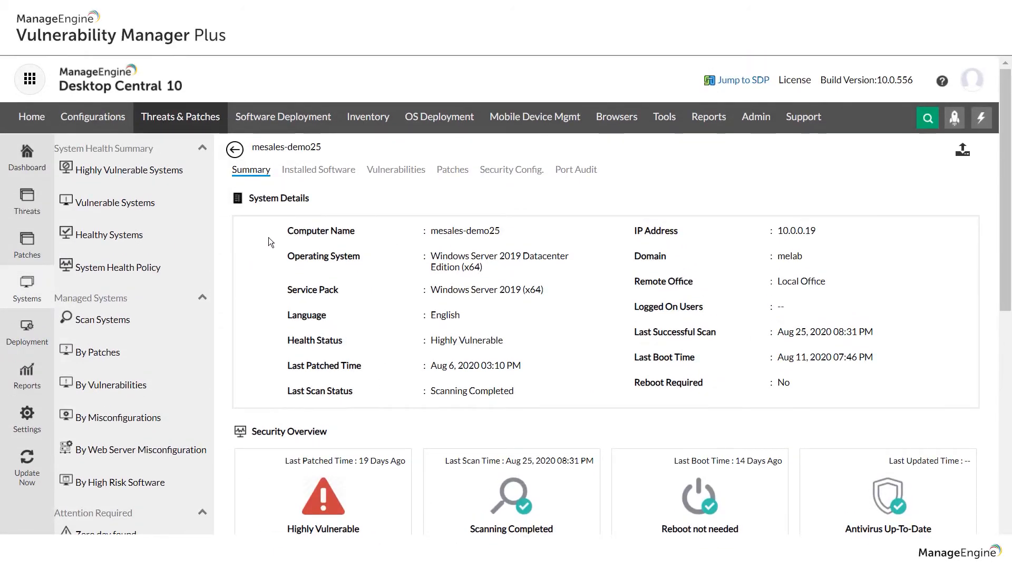
Step: View the software installed on mesales-demo25 with its missing and installed patches
{"action": "left_click", "coordinate": [306, 170]}
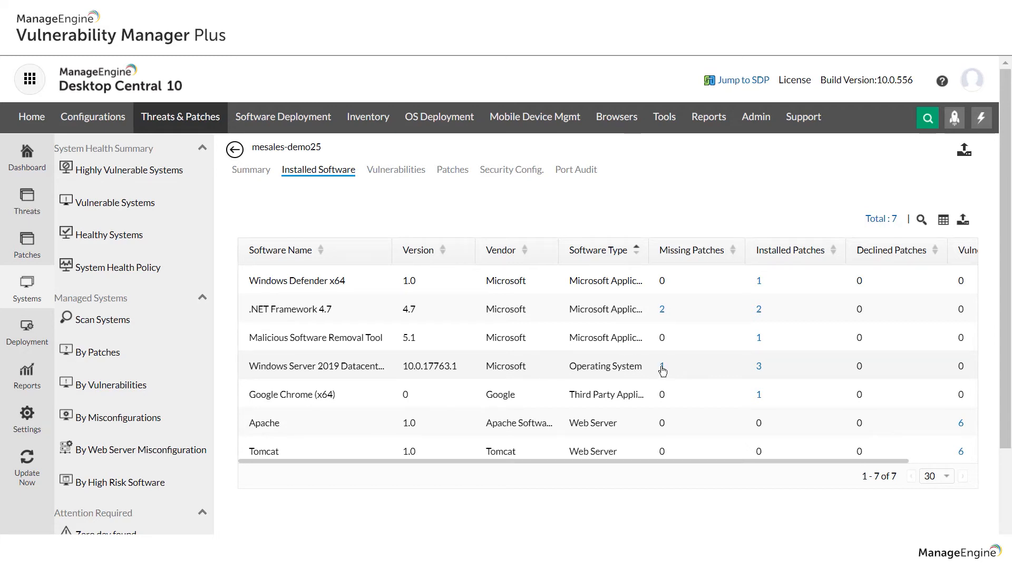
{"action": "scroll", "coordinate": [706, 365], "scroll_direction": "down", "scroll_amount": 1}
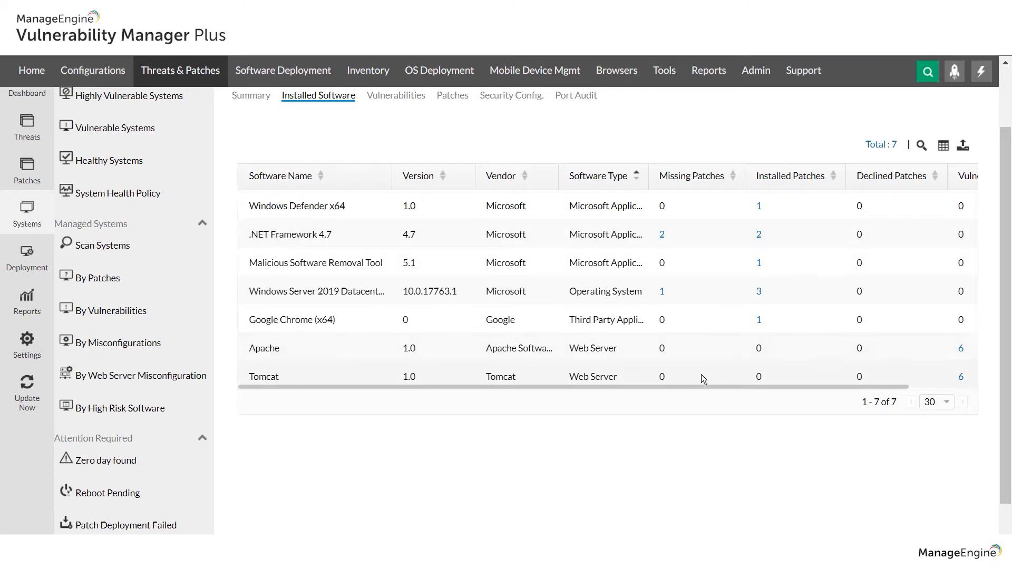
{"action": "mouse_move", "coordinate": [704, 386]}
{"action": "left_mouse_down"}
{"action": "mouse_move", "coordinate": [761, 389]}
{"action": "mouse_move", "coordinate": [721, 389]}
{"action": "left_mouse_up"}
{"action": "scroll", "coordinate": [571, 339], "scroll_direction": "left", "scroll_amount": 2}
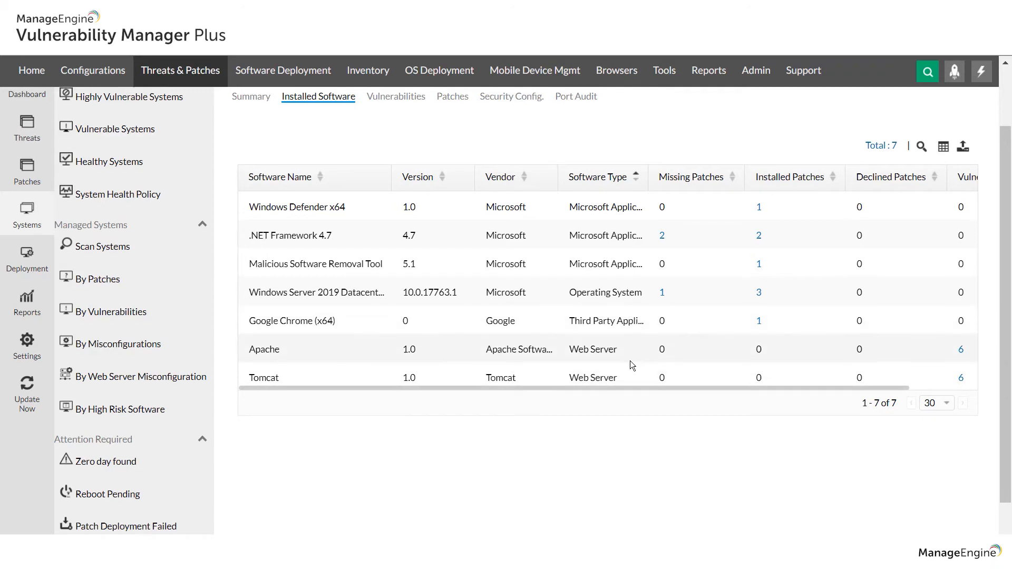
{"action": "scroll", "coordinate": [630, 360], "scroll_direction": "up", "scroll_amount": 3}
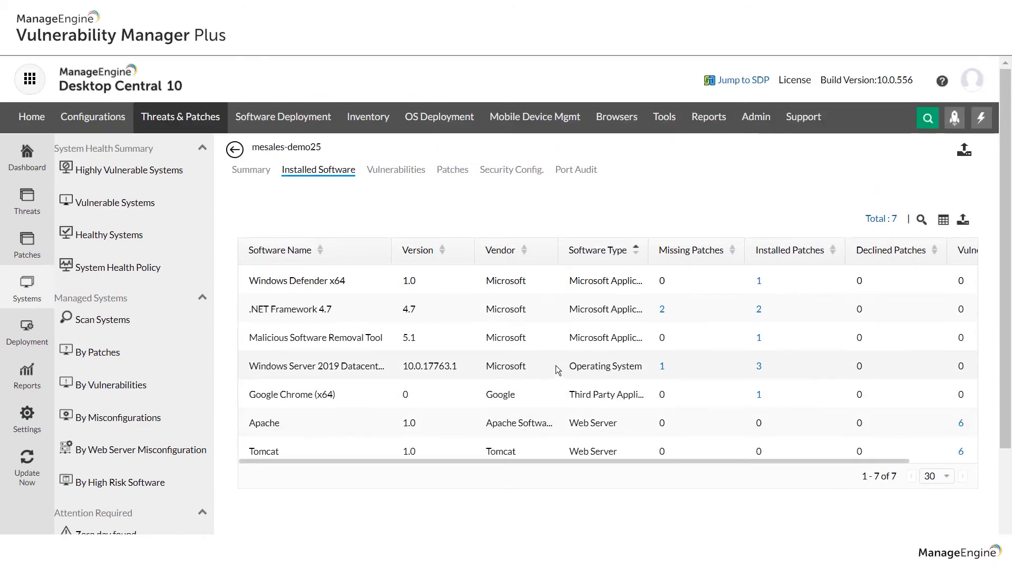
Step: Open the computer's server vulnerabilities and review the details of "Update Apache to version 2.4.38", including its solution and references
{"action": "left_click", "coordinate": [396, 170]}
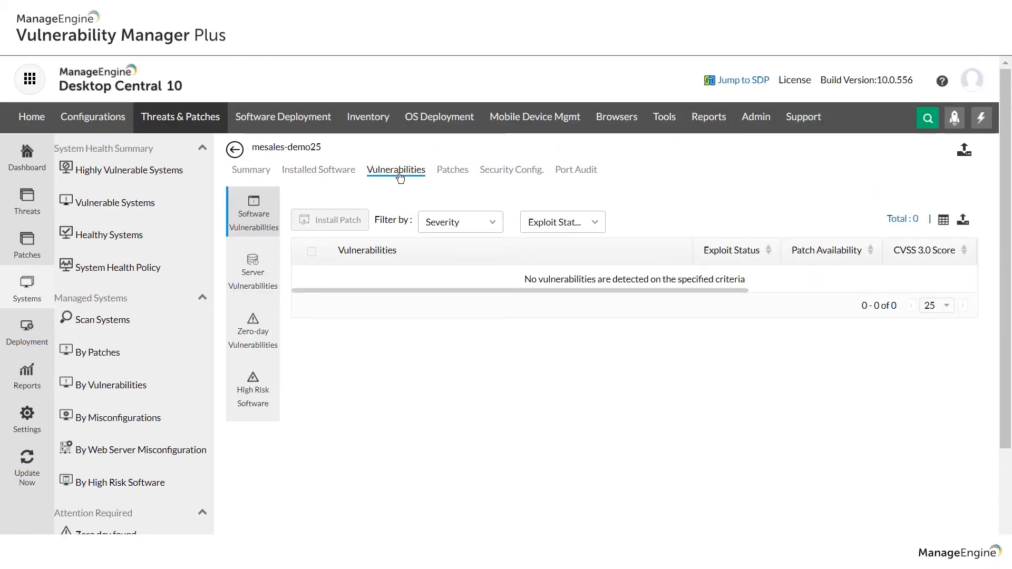
{"action": "left_click", "coordinate": [251, 269]}
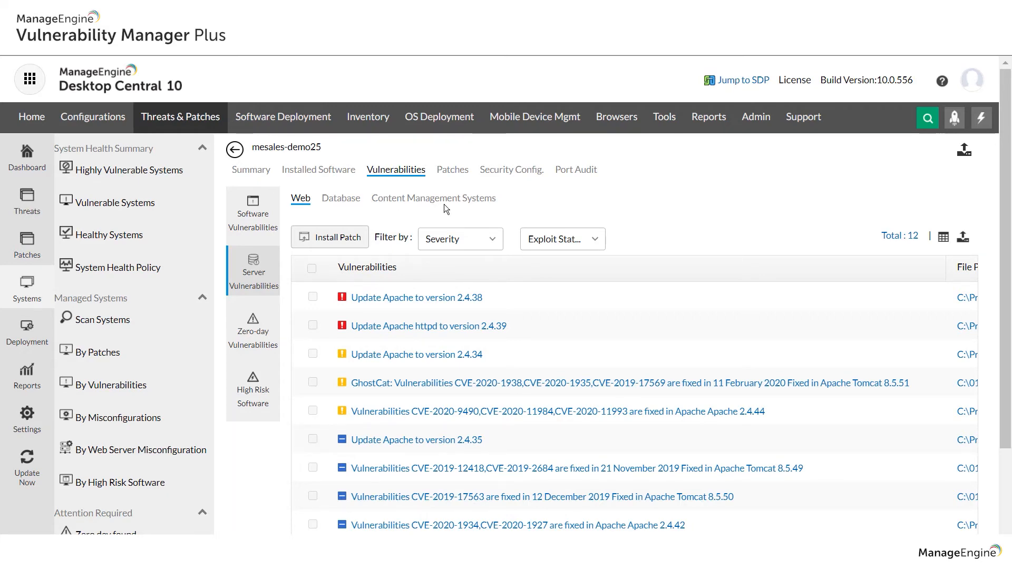
{"action": "scroll", "coordinate": [425, 232], "scroll_direction": "down", "scroll_amount": 1}
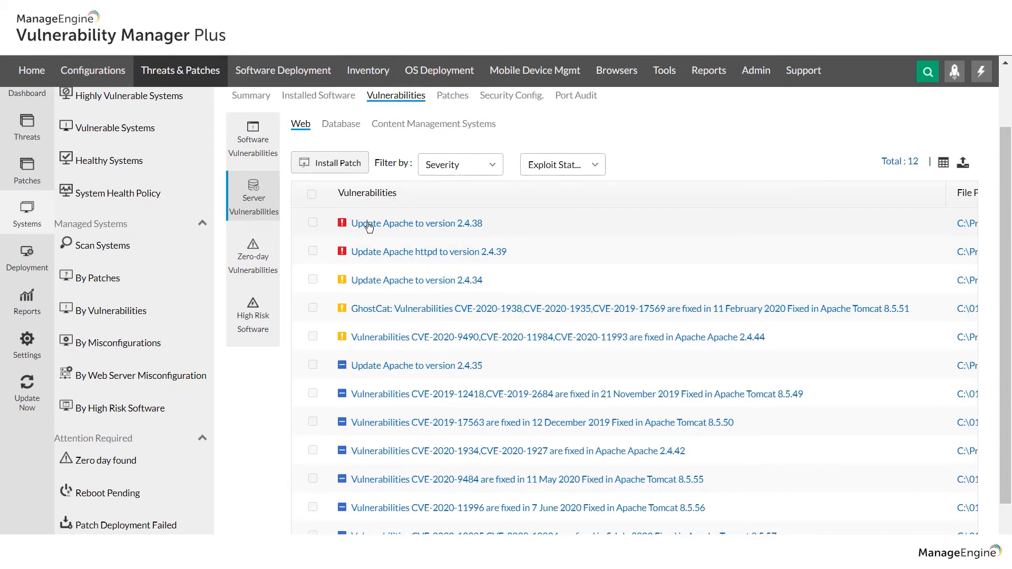
{"action": "left_click", "coordinate": [400, 224]}
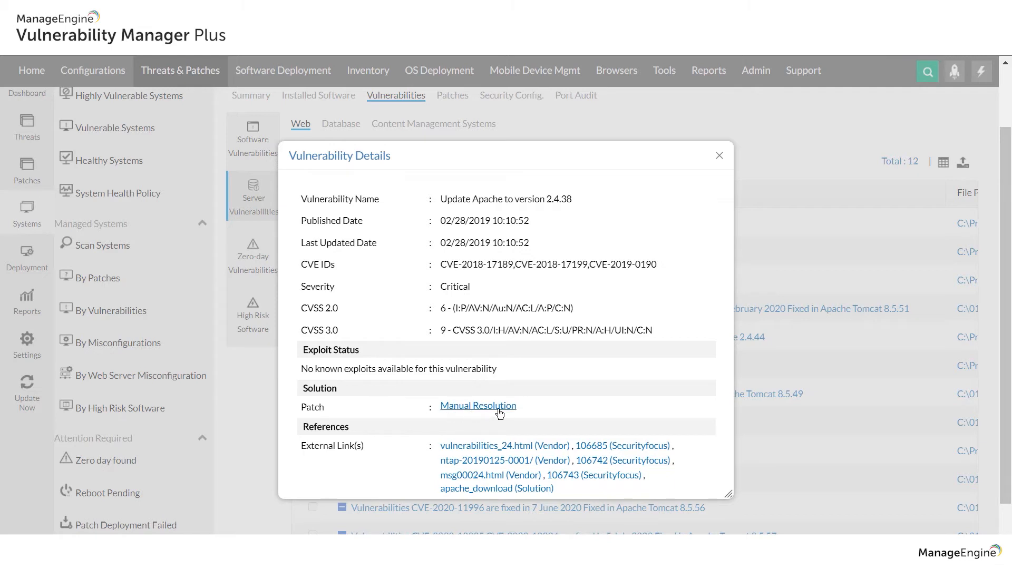
{"action": "scroll", "coordinate": [489, 406], "scroll_direction": "down", "scroll_amount": 2}
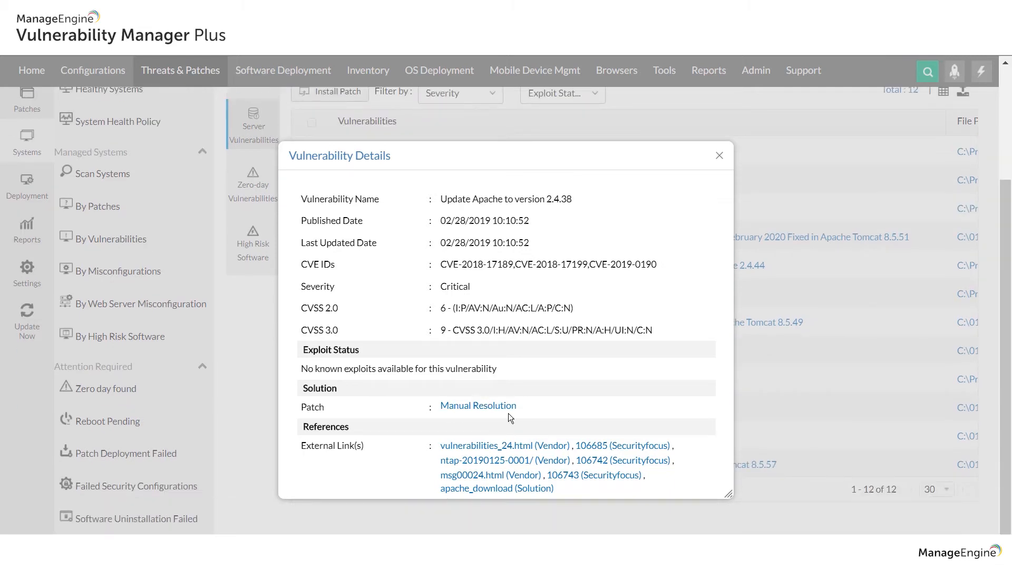
{"action": "left_click", "coordinate": [719, 156]}
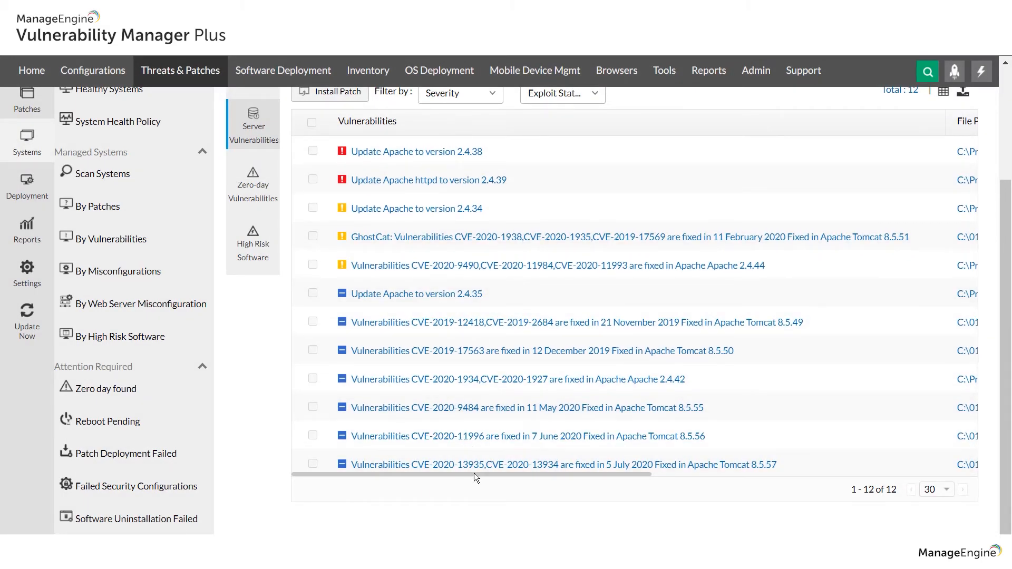
Step: Examine the exploit status, patch availability, CVSS scores and dates of the listed web server vulnerabilities
{"action": "left_click_drag", "start_coordinate": [473, 473], "coordinate": [810, 476]}
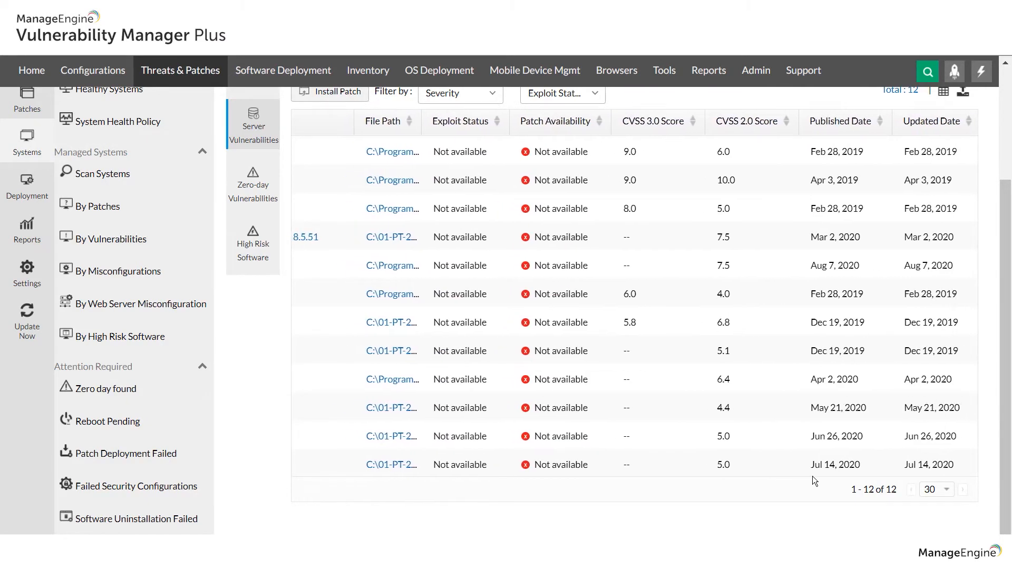
{"action": "scroll", "coordinate": [812, 477], "scroll_direction": "left", "scroll_amount": 1}
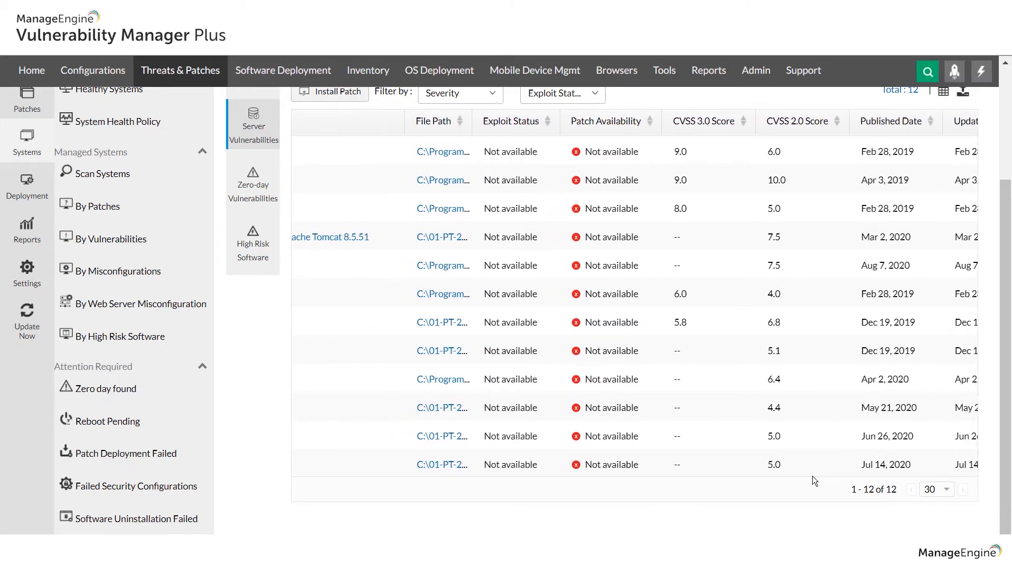
{"action": "scroll", "coordinate": [812, 476], "scroll_direction": "left", "scroll_amount": 1}
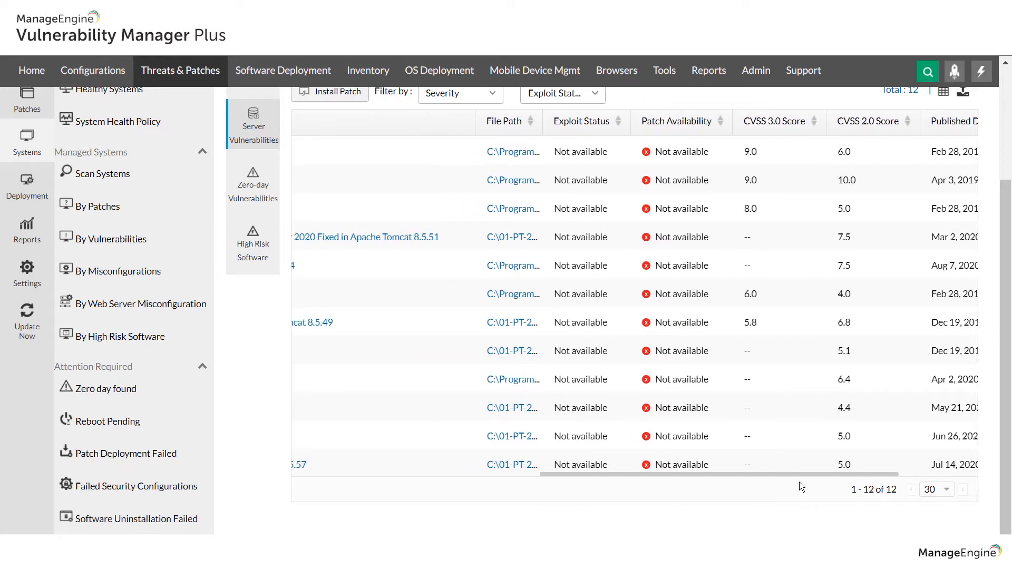
{"action": "scroll", "coordinate": [800, 486], "scroll_direction": "left", "scroll_amount": 8}
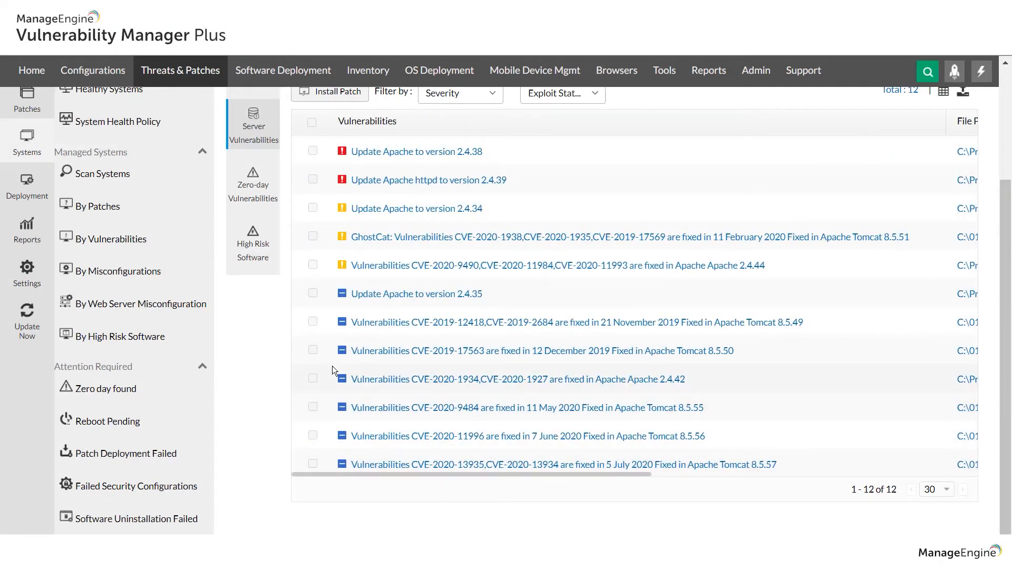
{"action": "scroll", "coordinate": [332, 366], "scroll_direction": "up", "scroll_amount": 3}
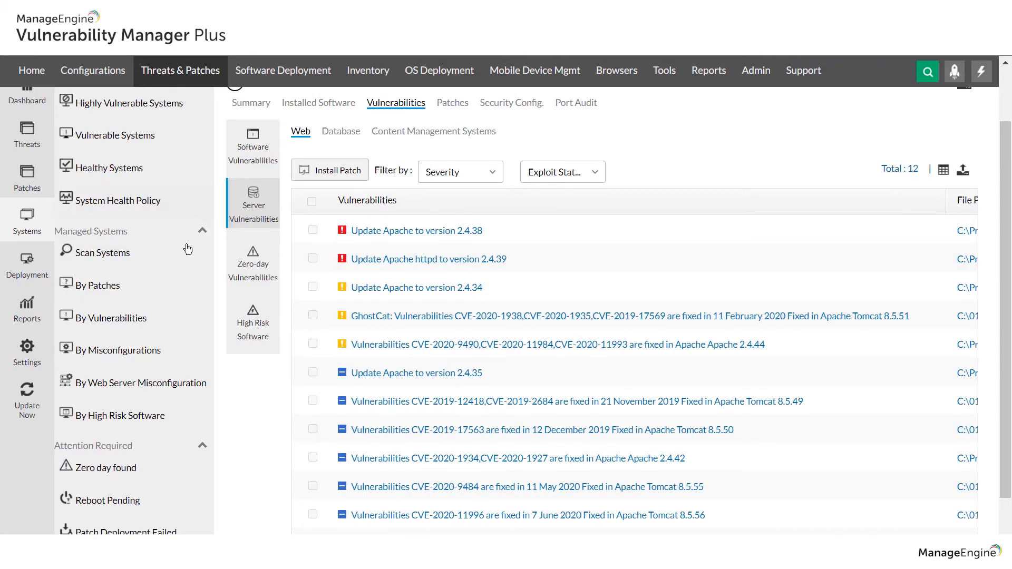
{"action": "scroll", "coordinate": [265, 361], "scroll_direction": "up", "scroll_amount": 2}
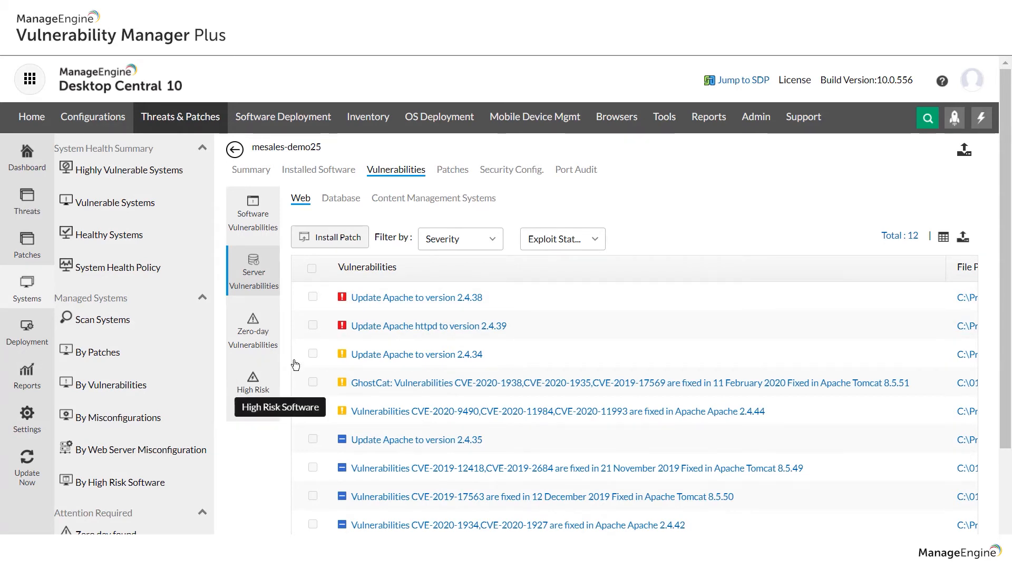
Step: Fix the "TLSv1.1 protocol is enabled" misconfiguration in the computer's system security configurations
{"action": "left_click", "coordinate": [505, 178]}
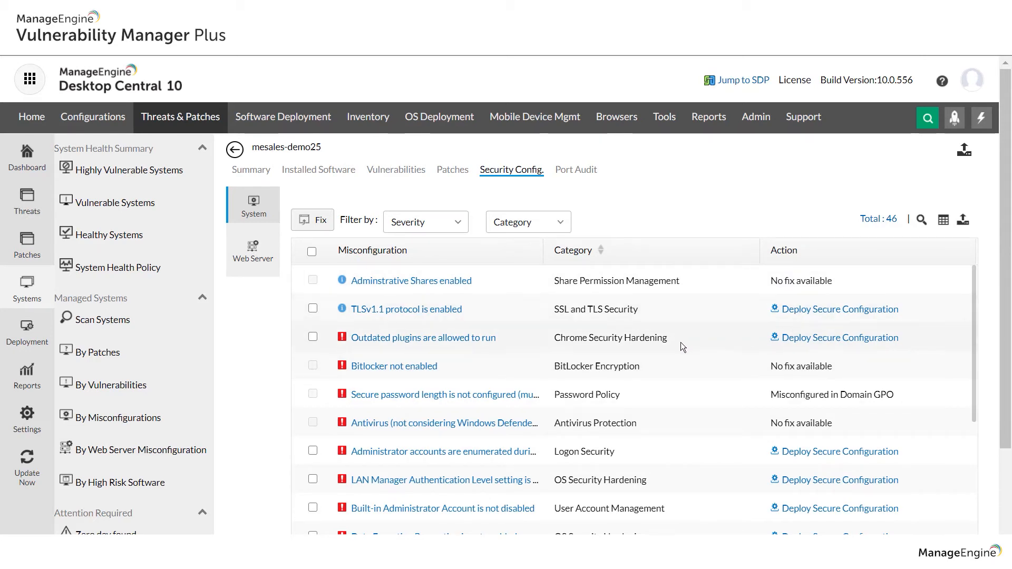
{"action": "left_click", "coordinate": [313, 308]}
{"action": "left_click", "coordinate": [317, 226]}
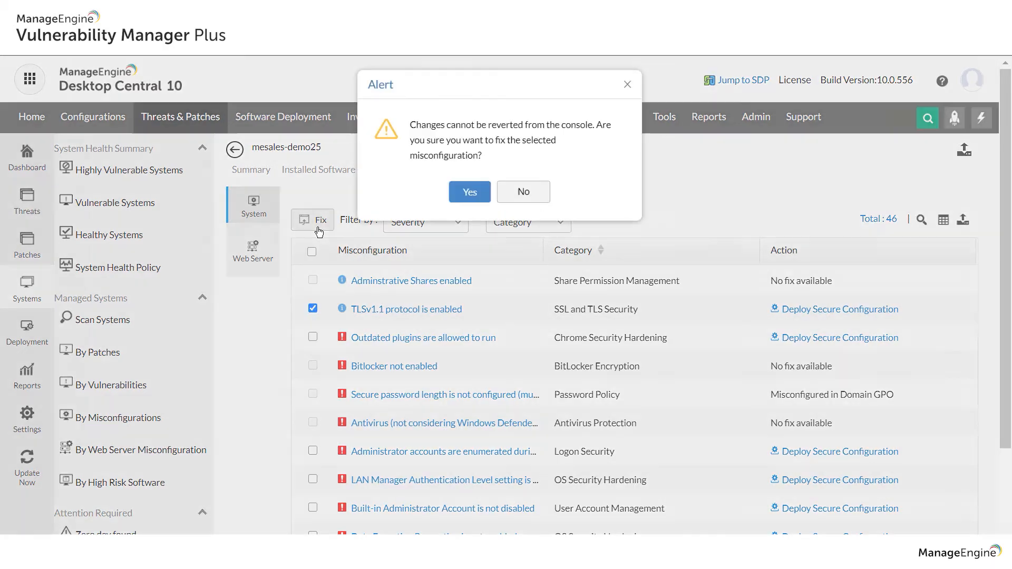
{"action": "left_click", "coordinate": [470, 193]}
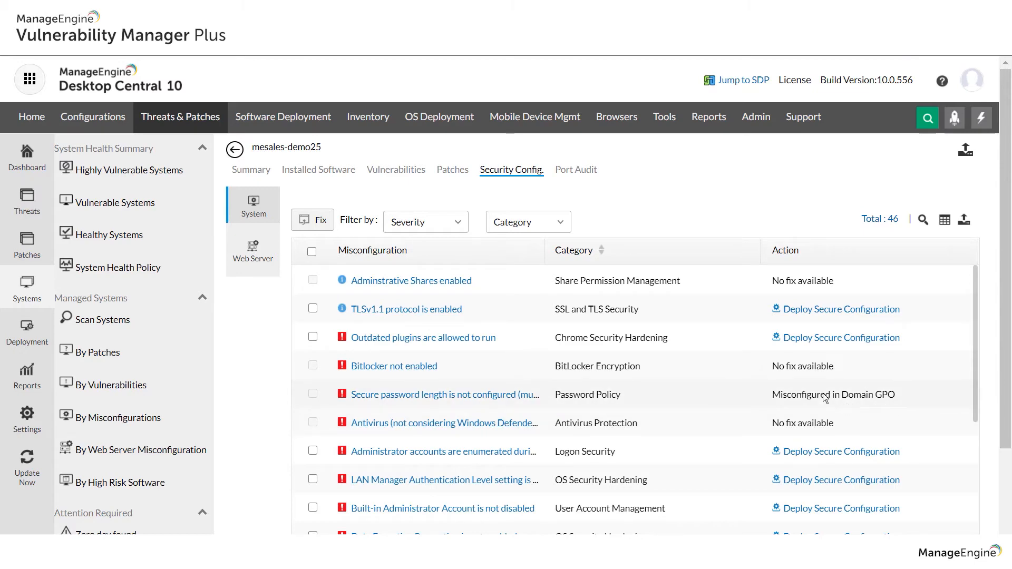
Step: Look through the computer's system misconfigurations, their categories and their available fix actions
{"action": "scroll", "coordinate": [825, 397], "scroll_direction": "down", "scroll_amount": 3}
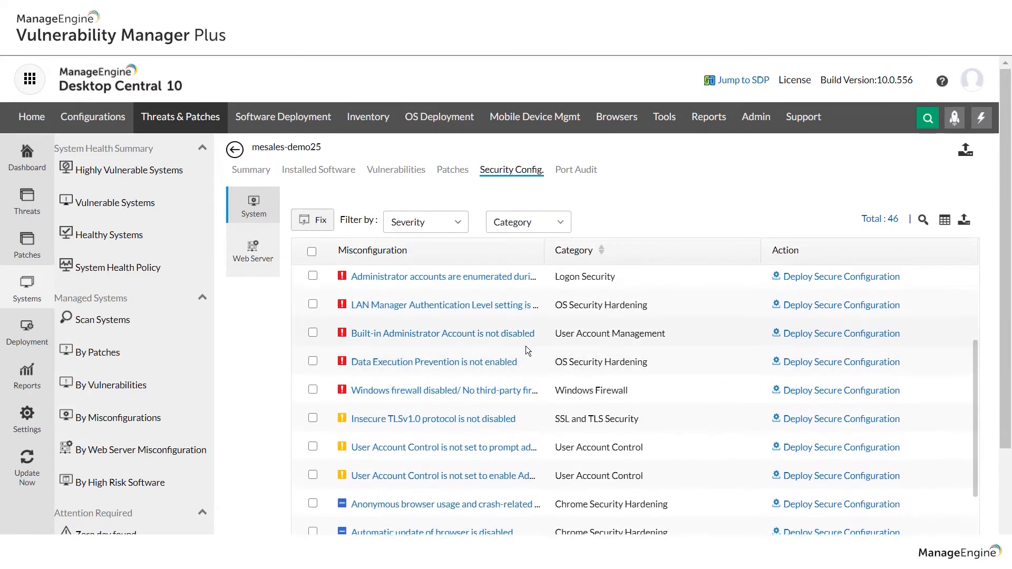
{"action": "scroll", "coordinate": [528, 351], "scroll_direction": "down", "scroll_amount": 4}
{"action": "scroll", "coordinate": [685, 411], "scroll_direction": "up", "scroll_amount": 1}
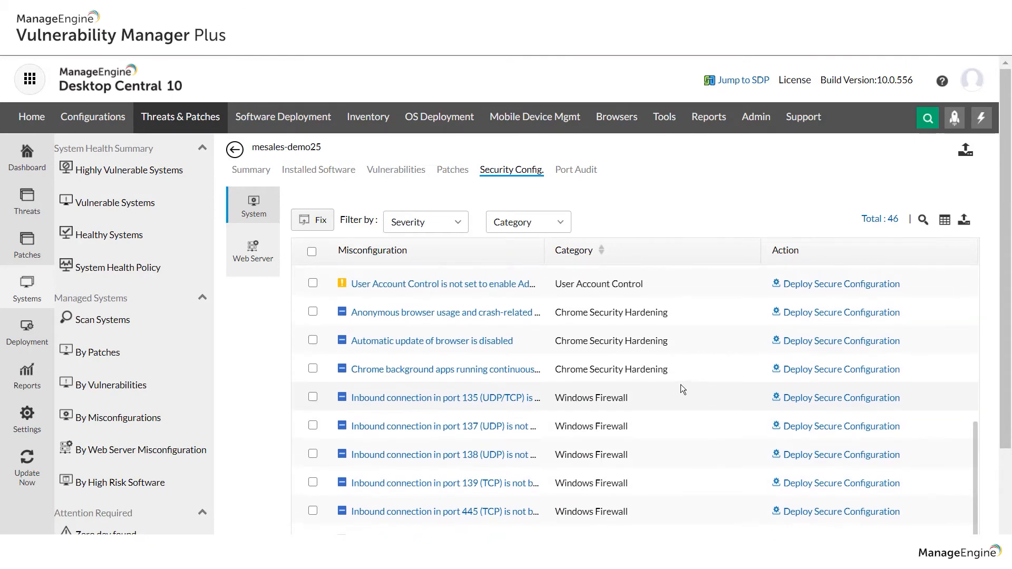
{"action": "scroll", "coordinate": [683, 389], "scroll_direction": "down", "scroll_amount": 2}
{"action": "scroll", "coordinate": [474, 364], "scroll_direction": "up", "scroll_amount": 1}
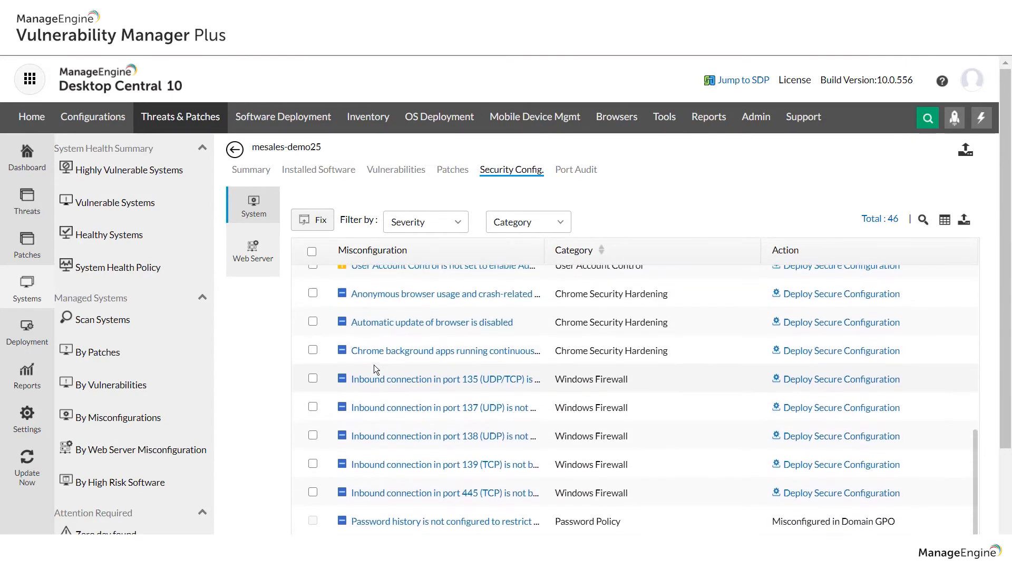
{"action": "scroll", "coordinate": [376, 369], "scroll_direction": "down", "scroll_amount": 2}
{"action": "scroll", "coordinate": [375, 368], "scroll_direction": "down", "scroll_amount": 2}
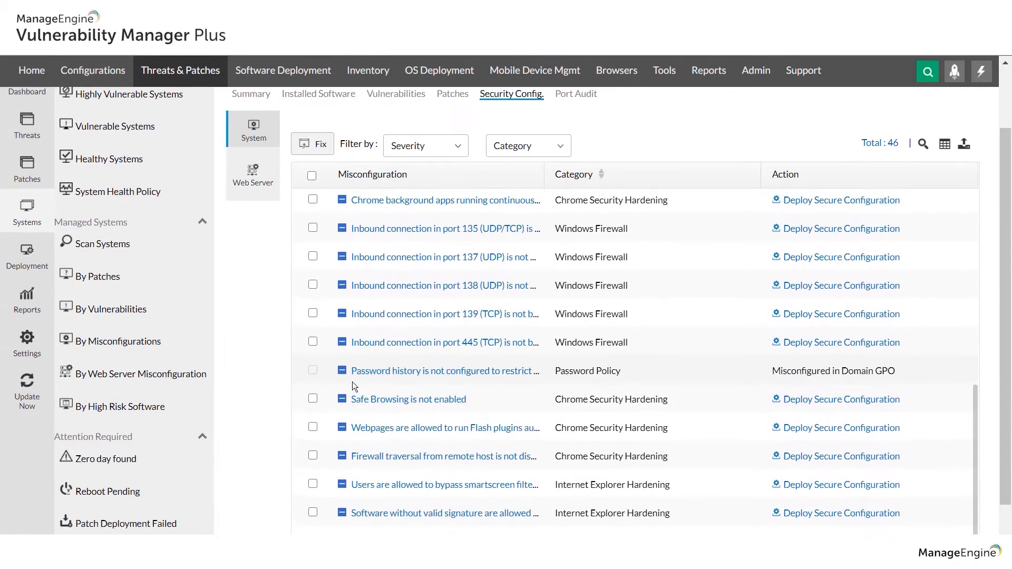
{"action": "scroll", "coordinate": [354, 387], "scroll_direction": "up", "scroll_amount": 5}
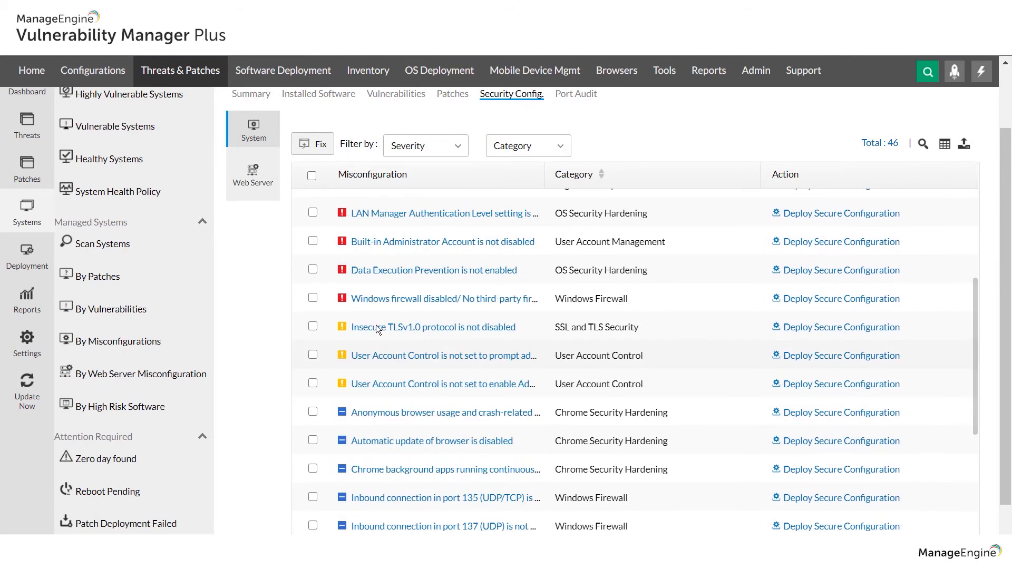
{"action": "scroll", "coordinate": [377, 329], "scroll_direction": "up", "scroll_amount": 4}
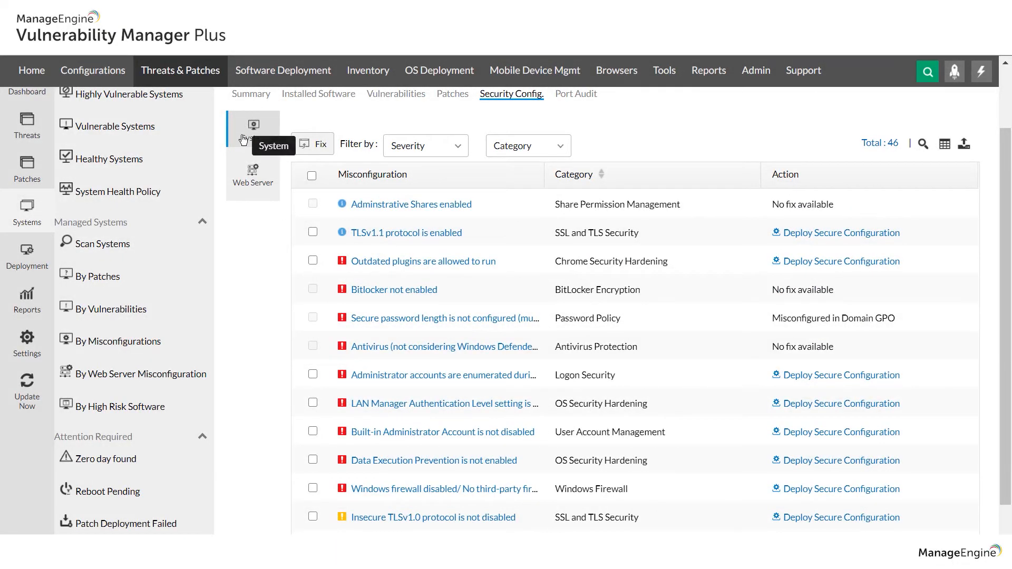
Step: View the computer's web server misconfigurations, and examine its open ports in the port audit
{"action": "left_click", "coordinate": [250, 179]}
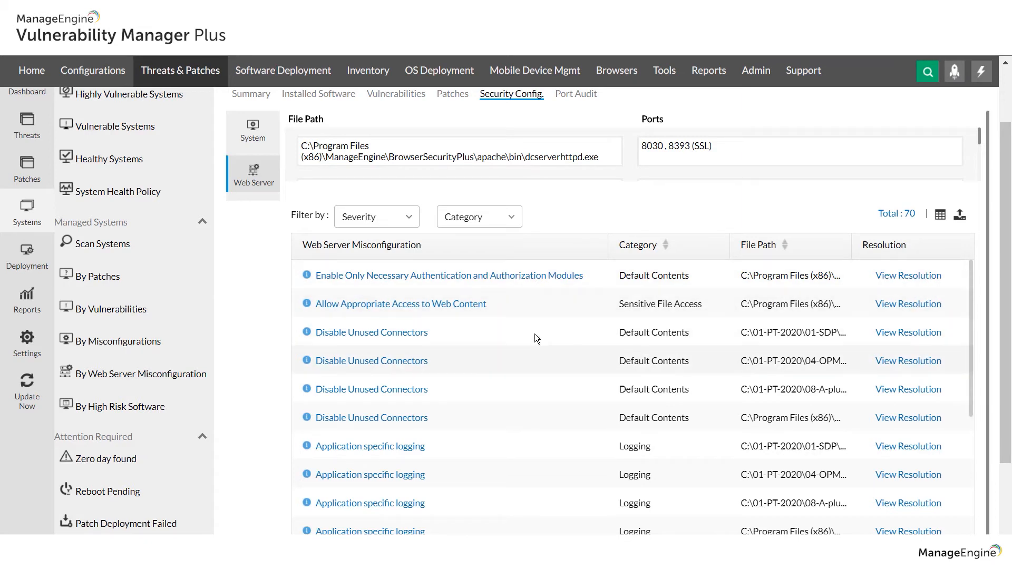
{"action": "scroll", "coordinate": [536, 339], "scroll_direction": "up", "scroll_amount": 3}
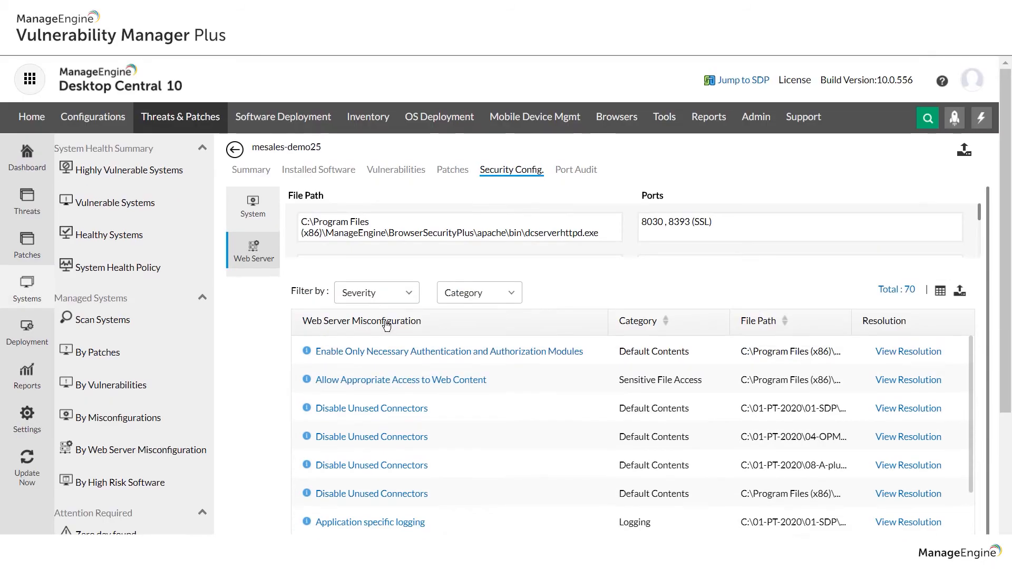
{"action": "left_click", "coordinate": [577, 176]}
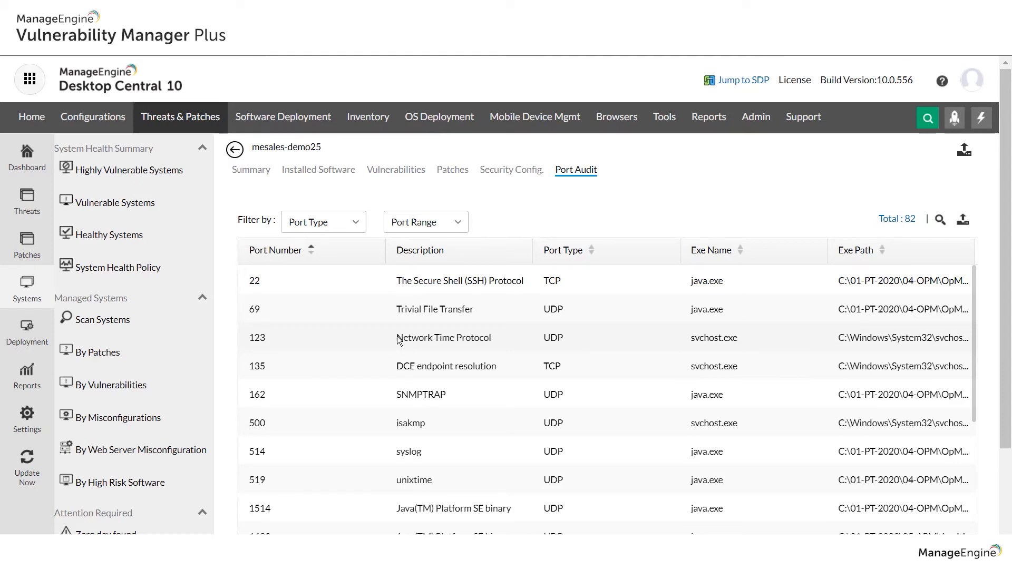
{"action": "scroll", "coordinate": [422, 314], "scroll_direction": "down", "scroll_amount": 6}
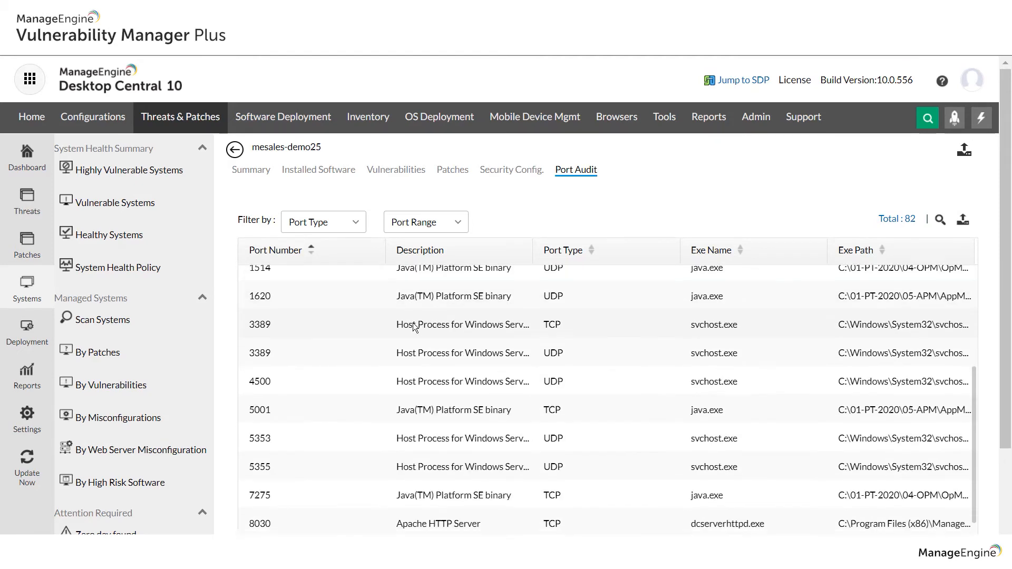
Step: Look through the rest of the port audit list for mesales-demo25
{"action": "scroll", "coordinate": [413, 330], "scroll_direction": "down", "scroll_amount": 4}
{"action": "scroll", "coordinate": [412, 332], "scroll_direction": "up", "scroll_amount": 10}
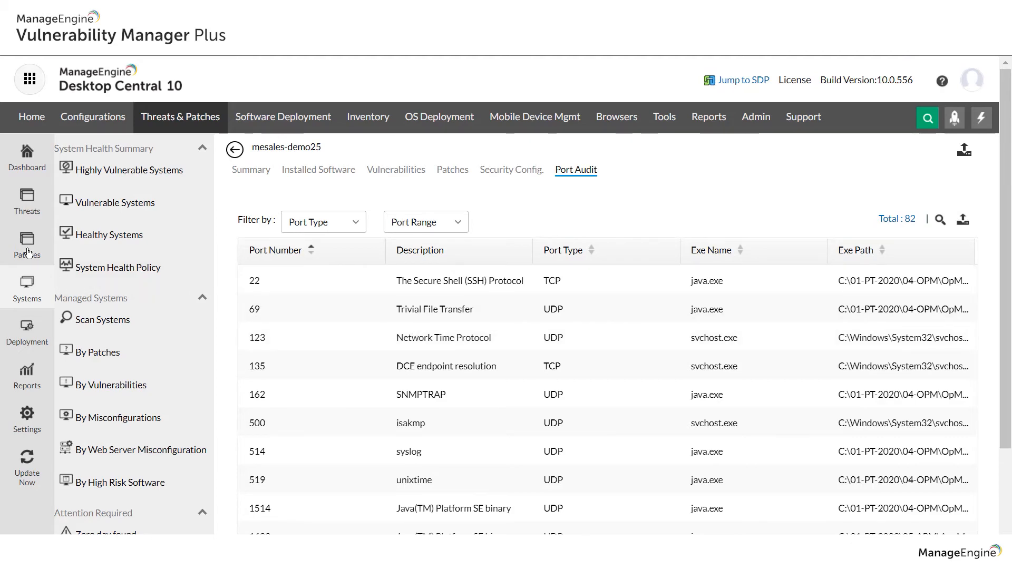
Step: Create an installation configuration for the missing Mozilla Firefox (x64) (80.0) patch and name it "test"
{"action": "left_click", "coordinate": [28, 252]}
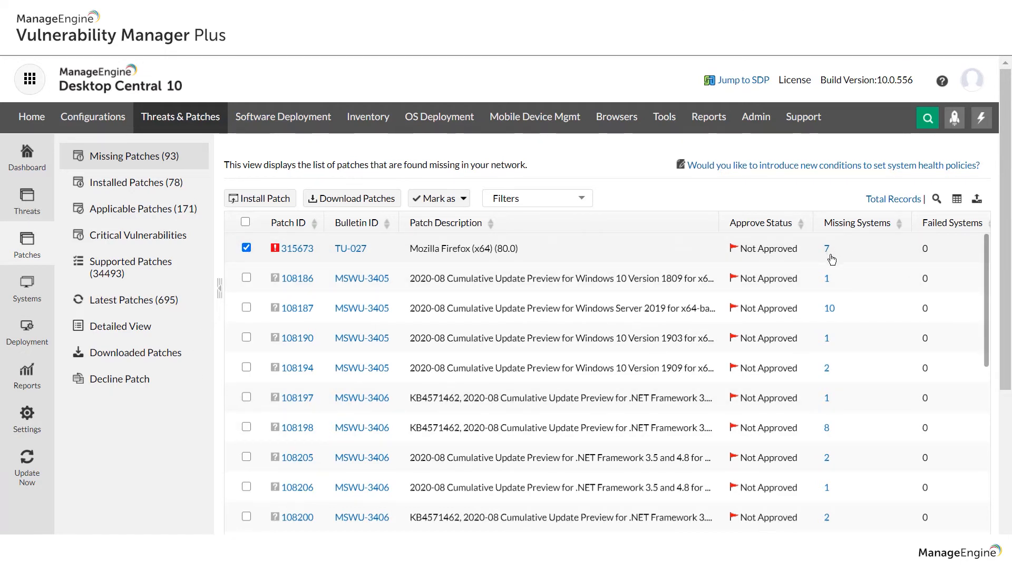
{"action": "left_click", "coordinate": [267, 199]}
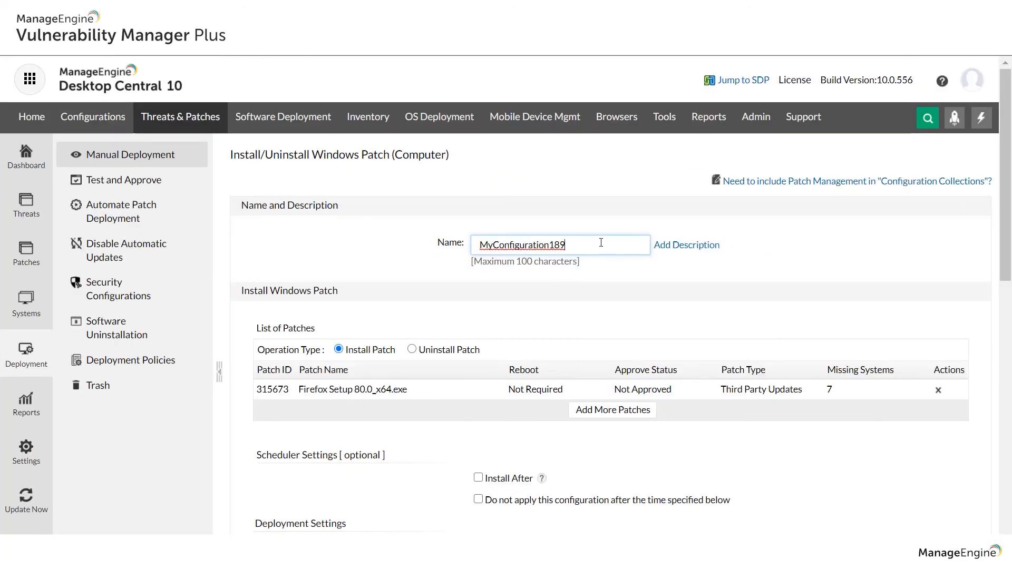
{"action": "left_click_drag", "start_coordinate": [600, 243], "coordinate": [368, 249]}
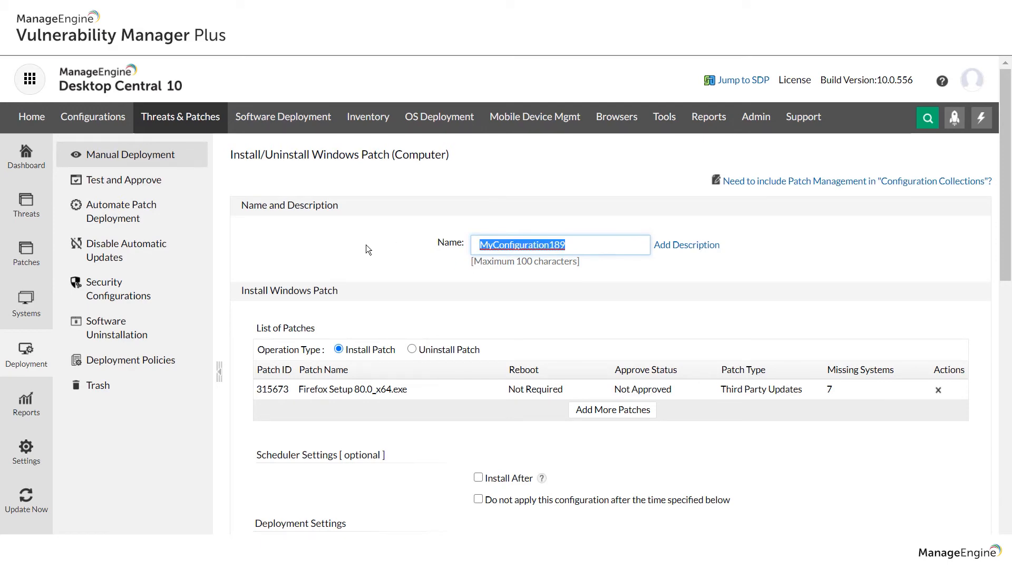
{"action": "type", "text": "test"}
{"action": "left_click", "coordinate": [500, 222]}
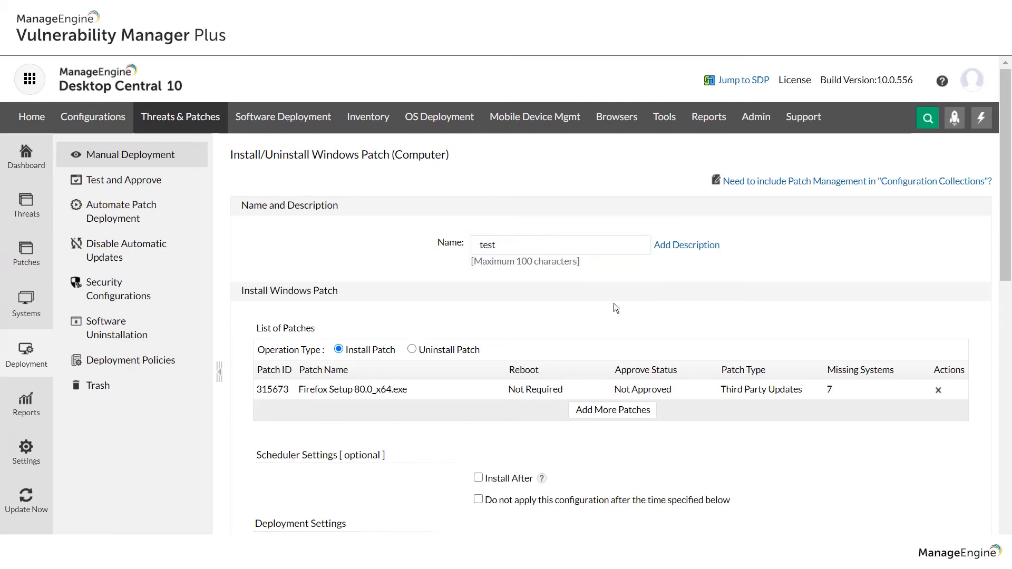
Step: Review the patch configuration's target computers, Install After scheduling option and available deployment policies
{"action": "scroll", "coordinate": [474, 533], "scroll_direction": "down", "scroll_amount": 6}
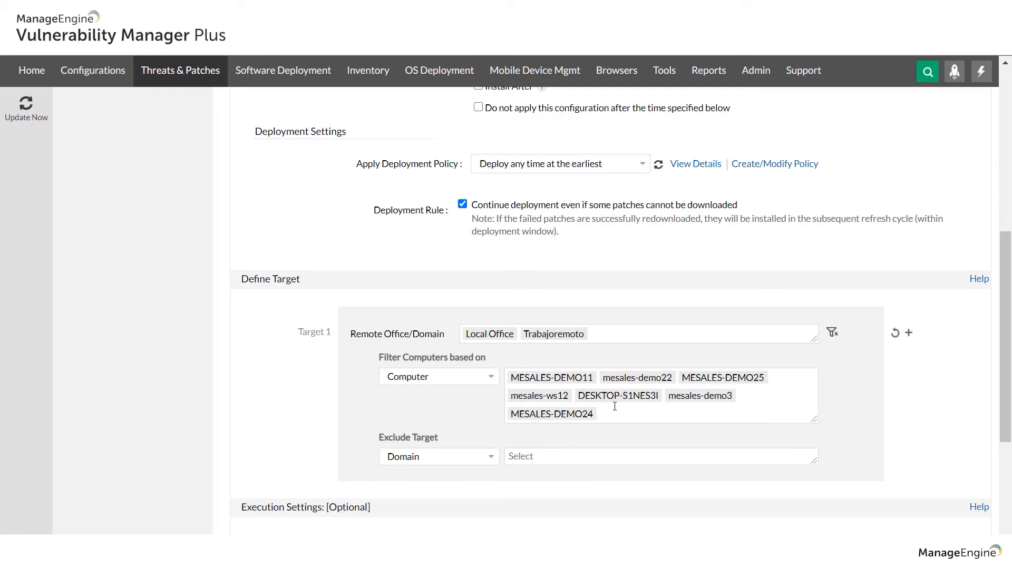
{"action": "scroll", "coordinate": [548, 406], "scroll_direction": "up", "scroll_amount": 5}
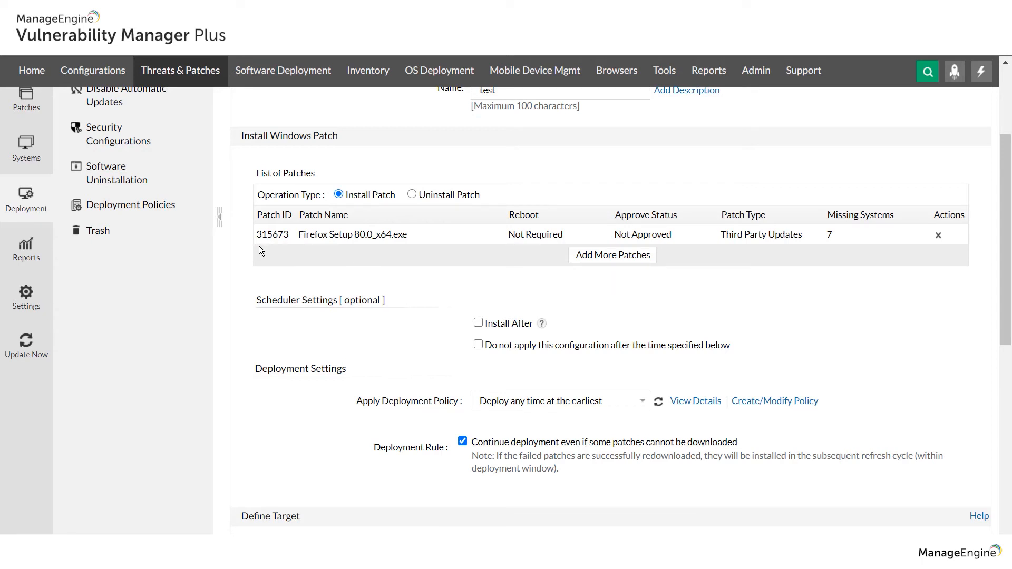
{"action": "left_click", "coordinate": [477, 324]}
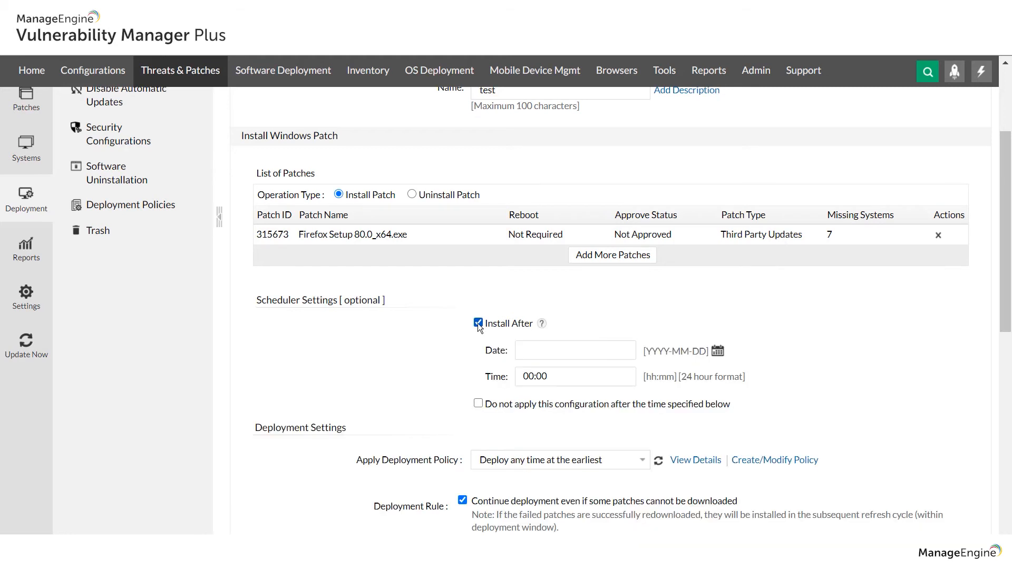
{"action": "left_click", "coordinate": [478, 324]}
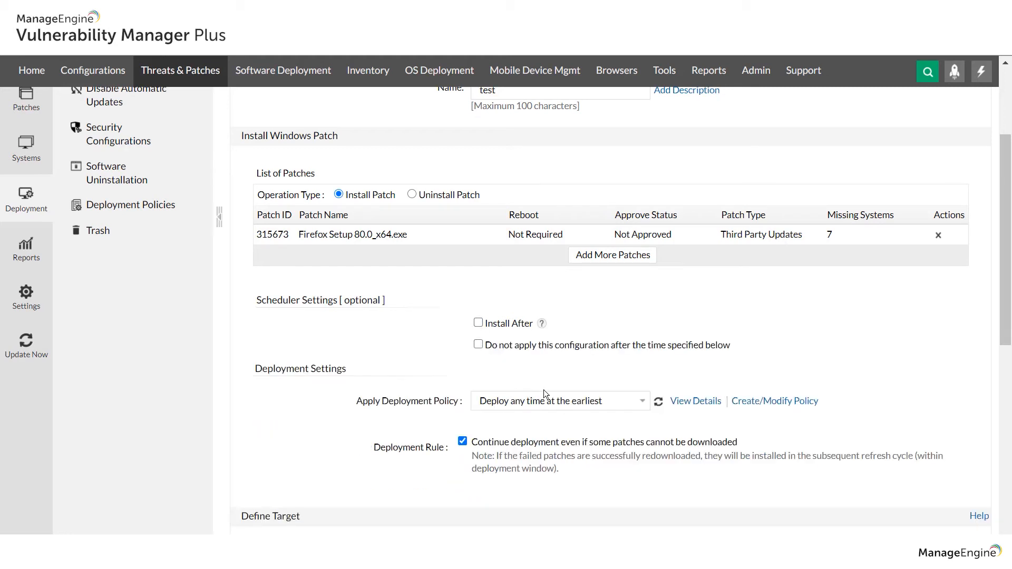
{"action": "left_click", "coordinate": [557, 397]}
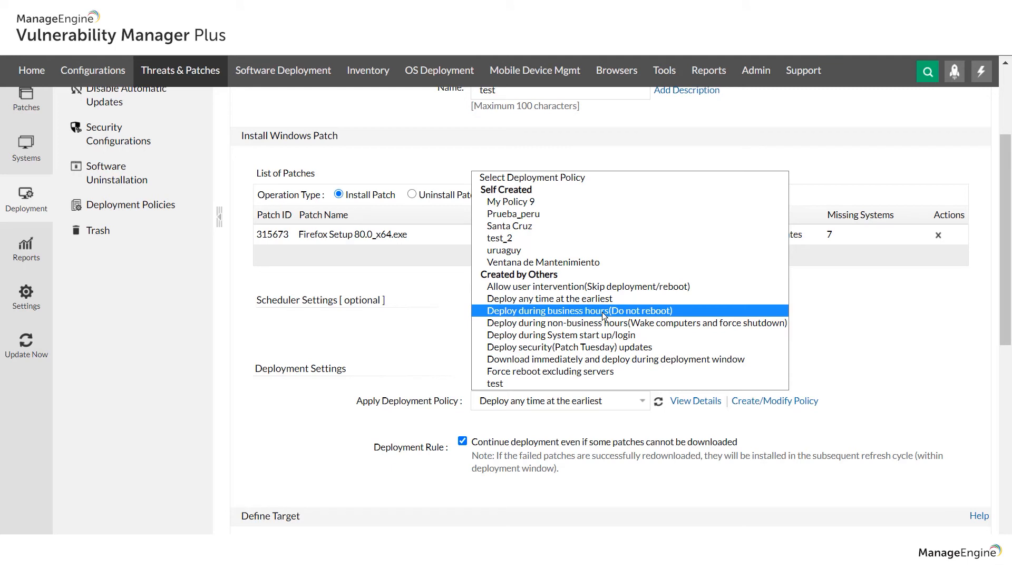
{"action": "left_click", "coordinate": [922, 363]}
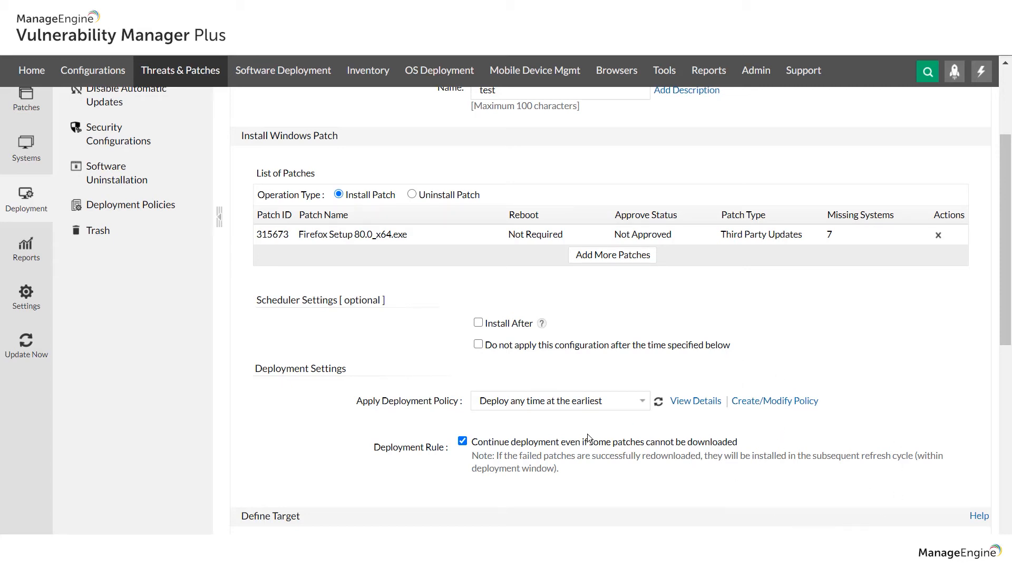
Step: Deploy the Firefox patch configuration with its retry settings for failed targets
{"action": "scroll", "coordinate": [587, 435], "scroll_direction": "down", "scroll_amount": 10}
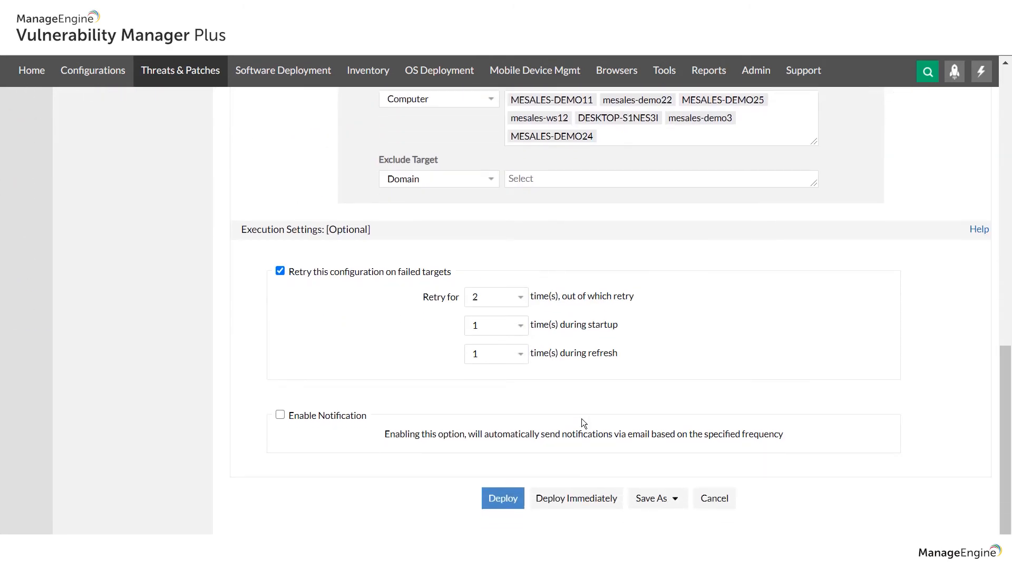
{"action": "left_click", "coordinate": [505, 500]}
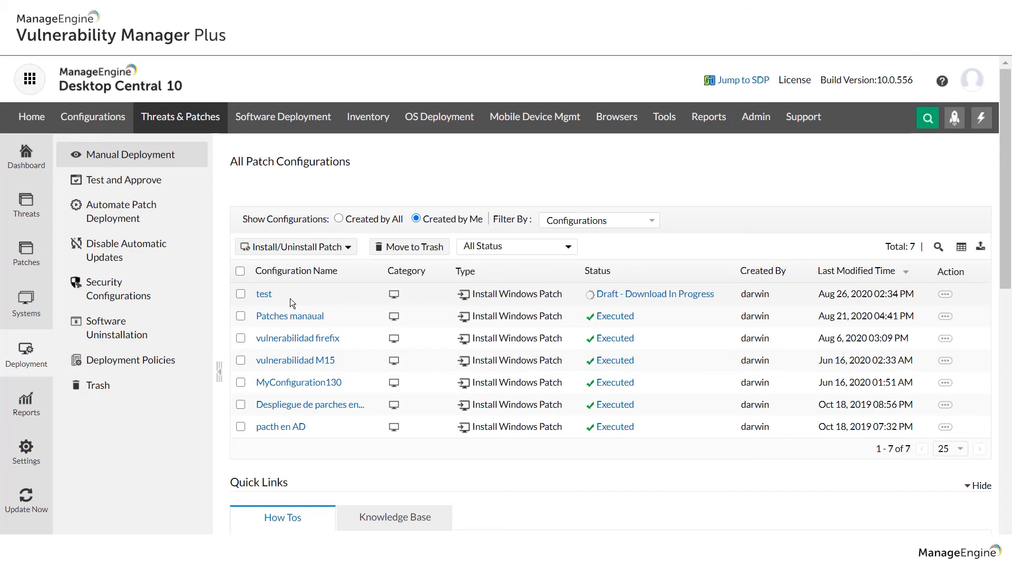
Step: View the win 10 test group's summary and its member systems under Test and Approve
{"action": "left_click", "coordinate": [105, 184]}
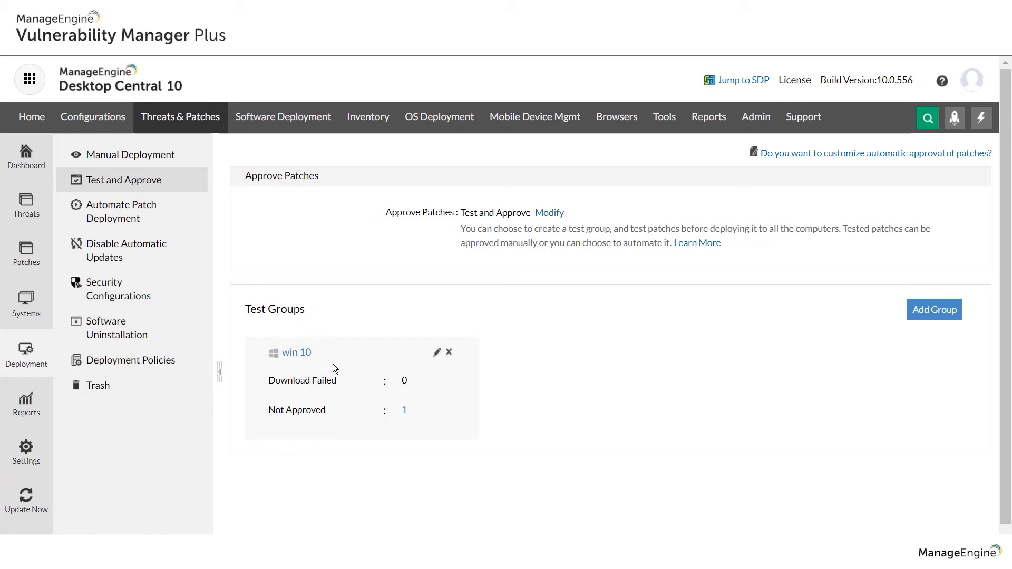
{"action": "left_click", "coordinate": [297, 355]}
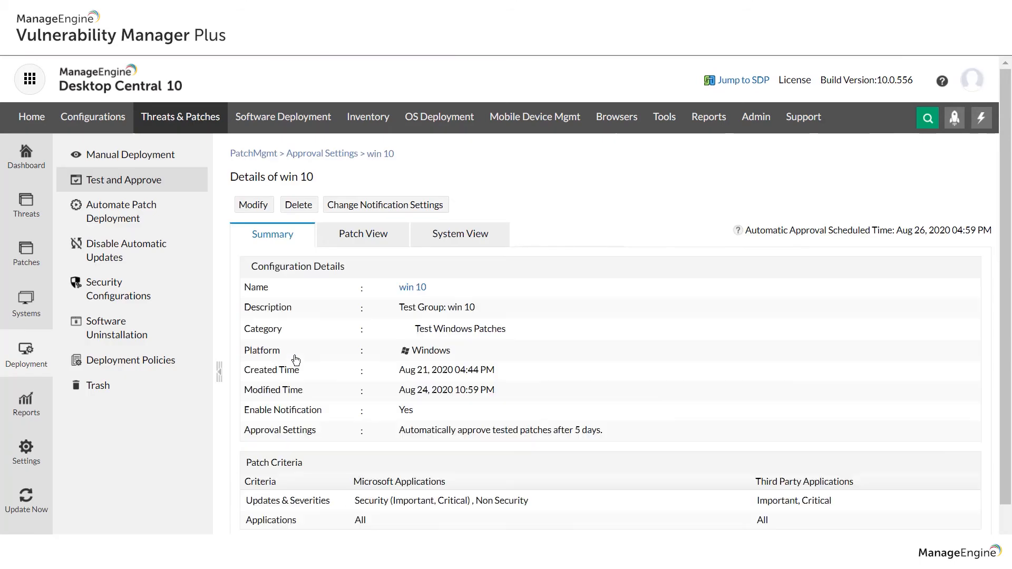
{"action": "left_click", "coordinate": [448, 242]}
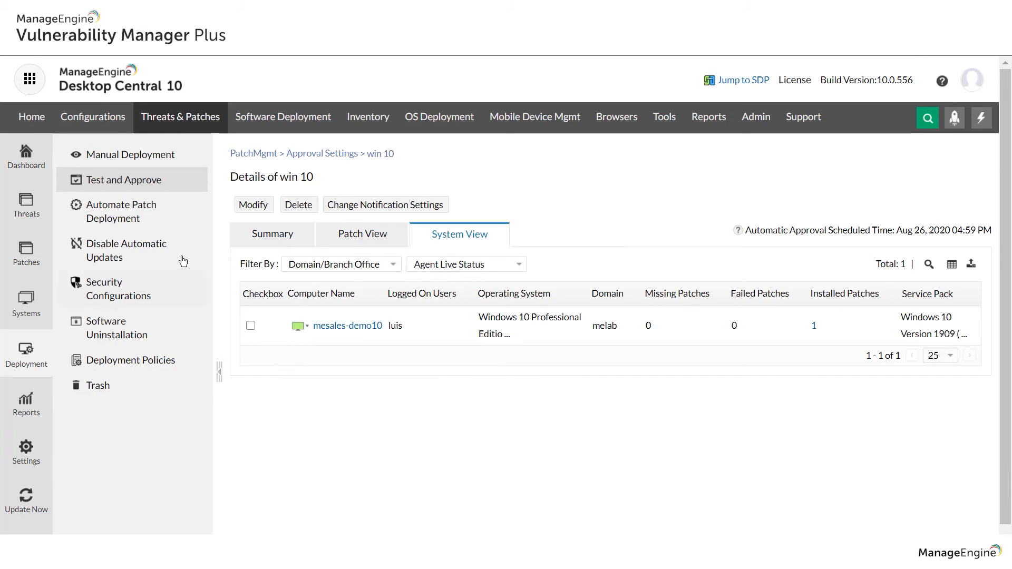
{"action": "left_click", "coordinate": [157, 181]}
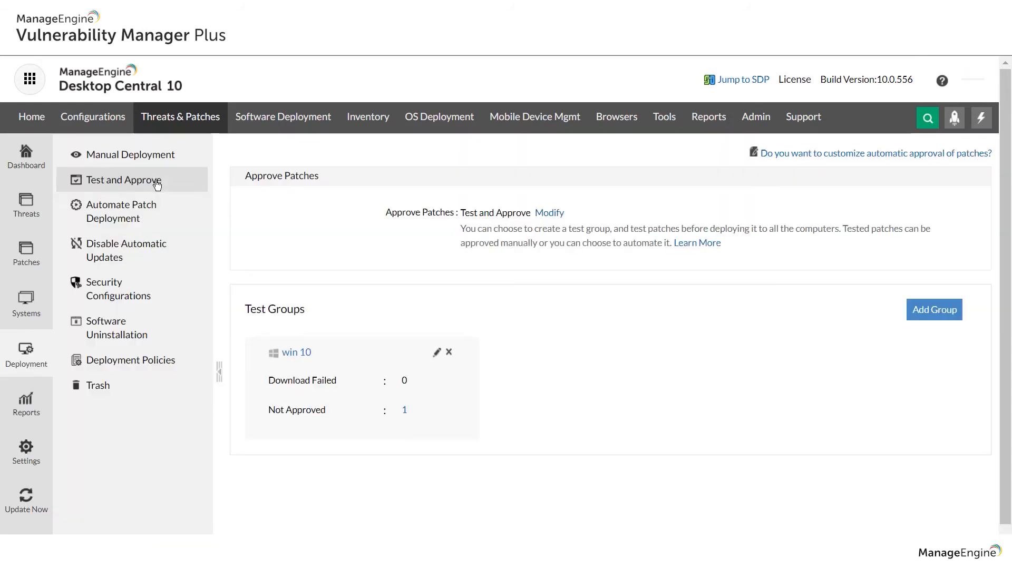
Step: Open the win 10 test group for editing and review its Microsoft, third-party and driver update options, deployment policy, notifications and approval mode
{"action": "left_click", "coordinate": [437, 353]}
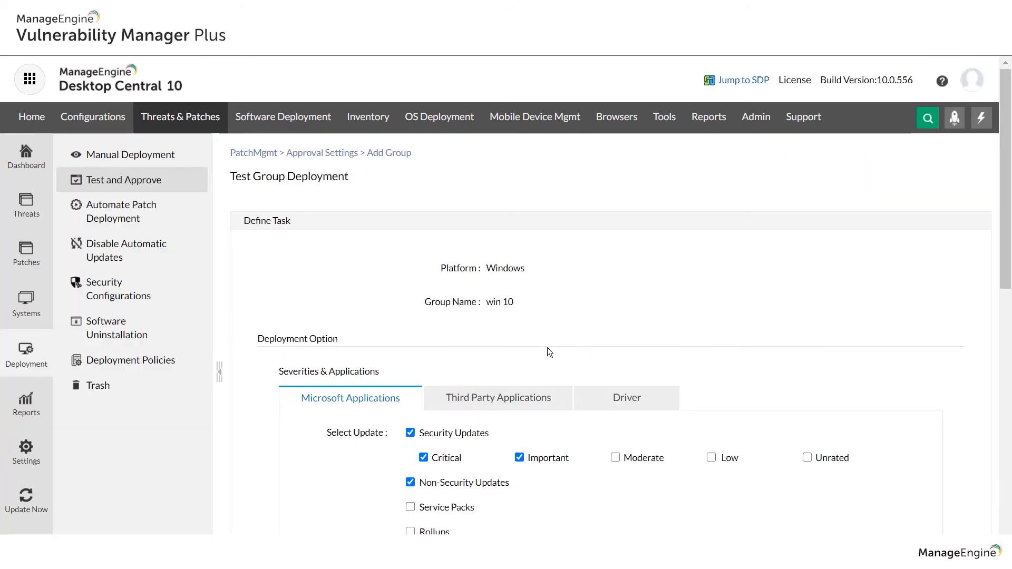
{"action": "scroll", "coordinate": [369, 351], "scroll_direction": "down", "scroll_amount": 3}
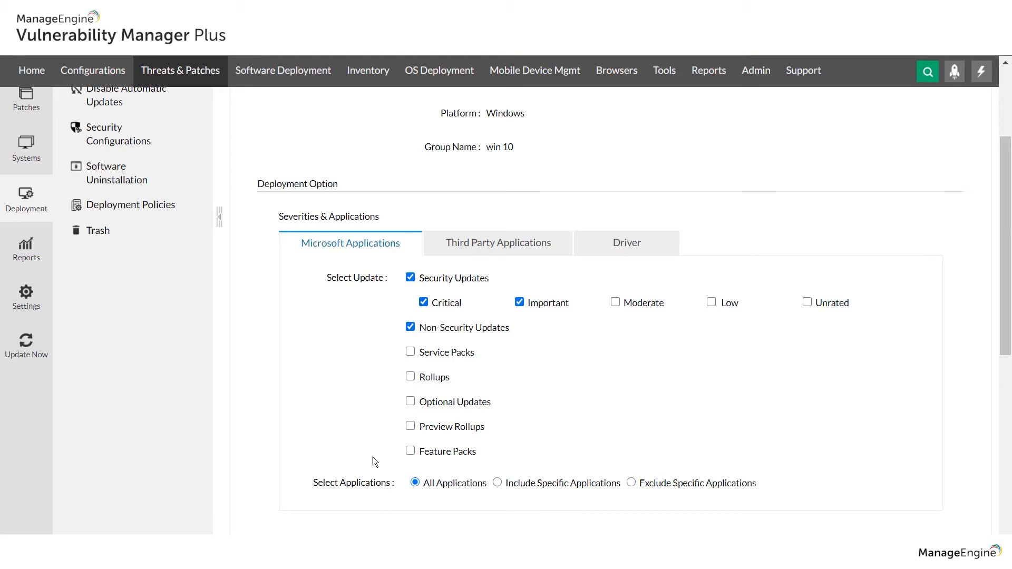
{"action": "scroll", "coordinate": [372, 457], "scroll_direction": "down", "scroll_amount": 2}
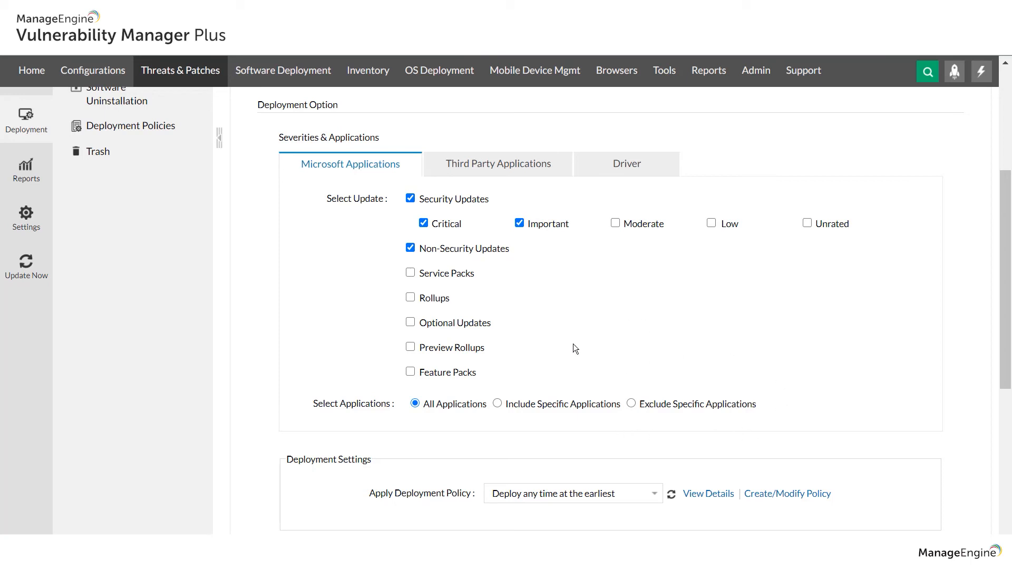
{"action": "left_click", "coordinate": [486, 167]}
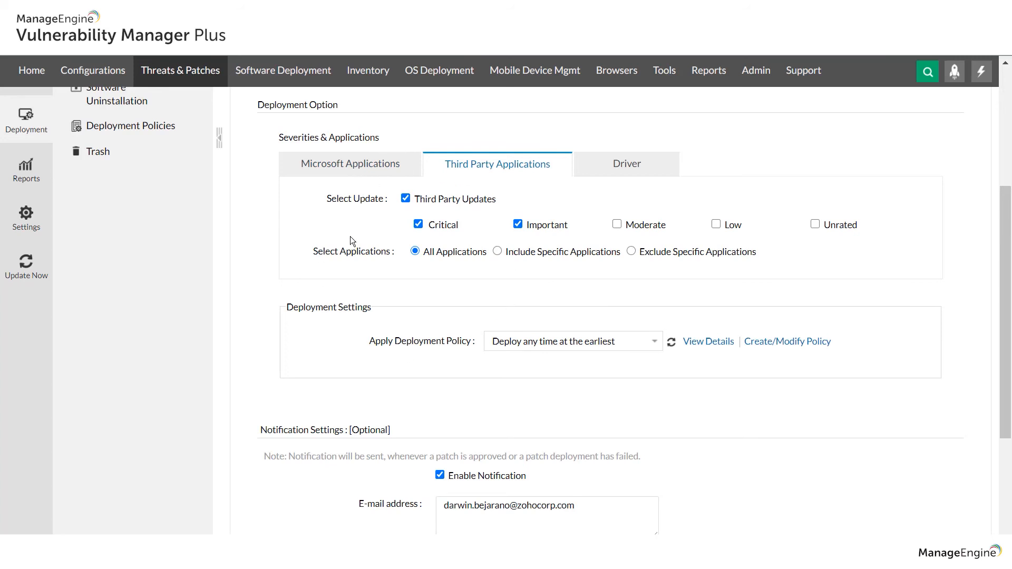
{"action": "left_click", "coordinate": [614, 170]}
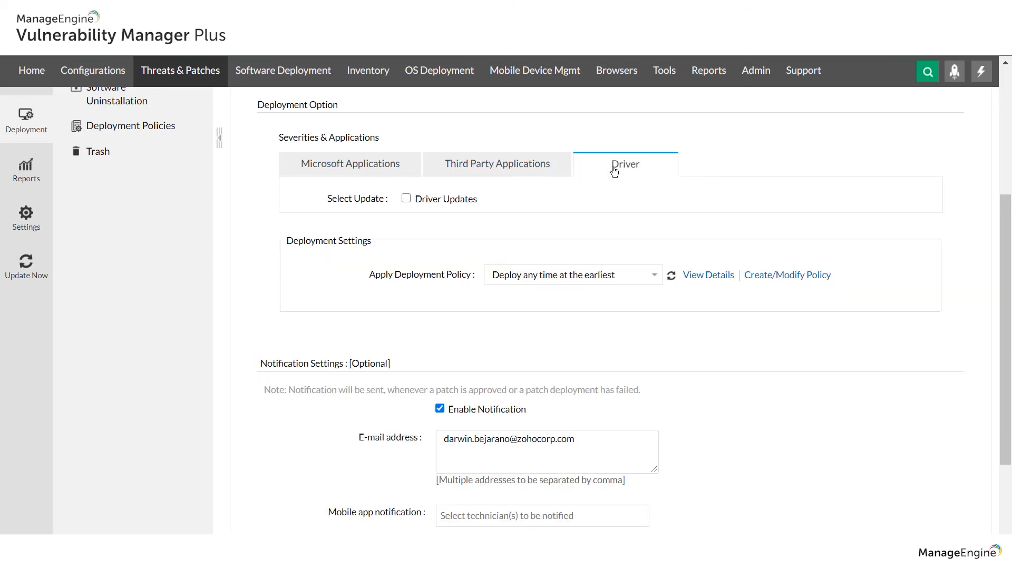
{"action": "left_click", "coordinate": [349, 165]}
{"action": "scroll", "coordinate": [566, 424], "scroll_direction": "down", "scroll_amount": 2}
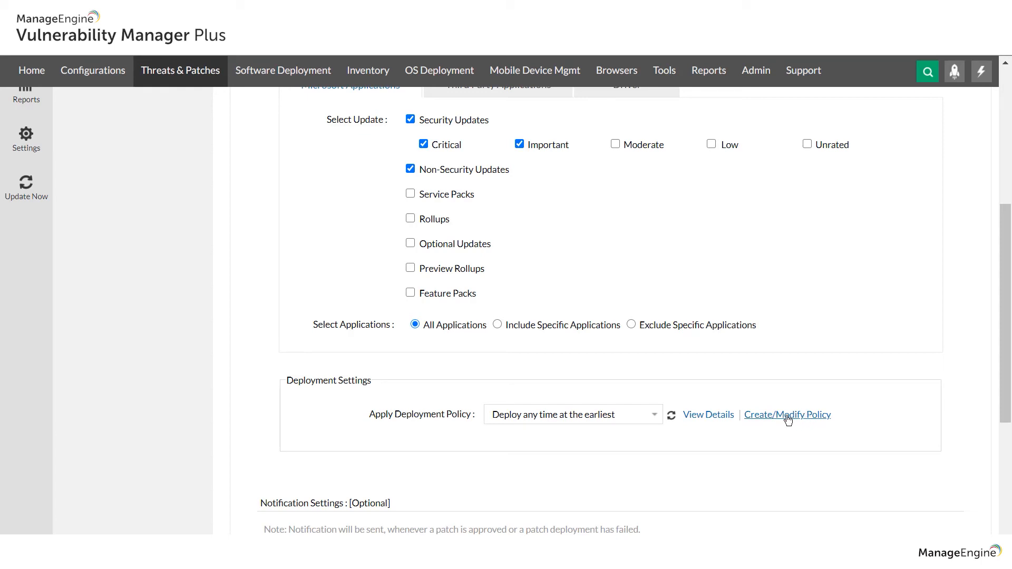
{"action": "scroll", "coordinate": [647, 394], "scroll_direction": "down", "scroll_amount": 5}
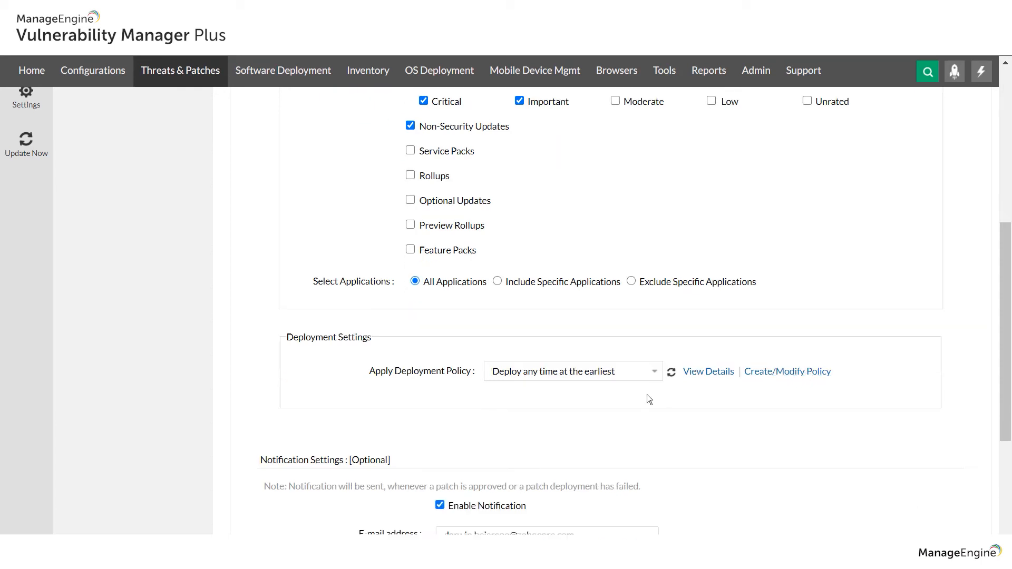
{"action": "scroll", "coordinate": [650, 396], "scroll_direction": "down", "scroll_amount": 1}
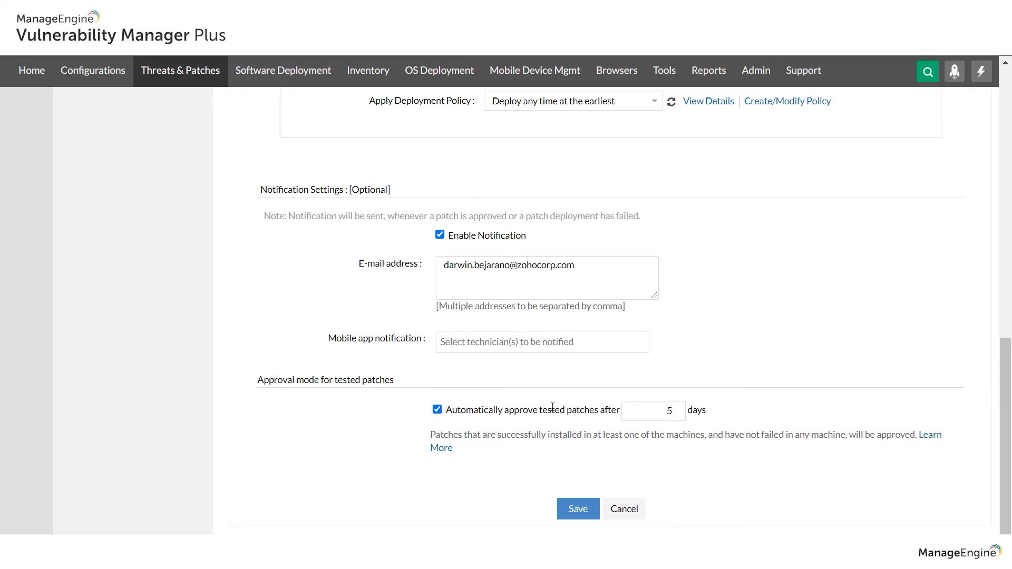
Step: Save the win 10 test group with tested patches approved automatically after 5 days
{"action": "left_click_drag", "start_coordinate": [652, 415], "coordinate": [680, 413]}
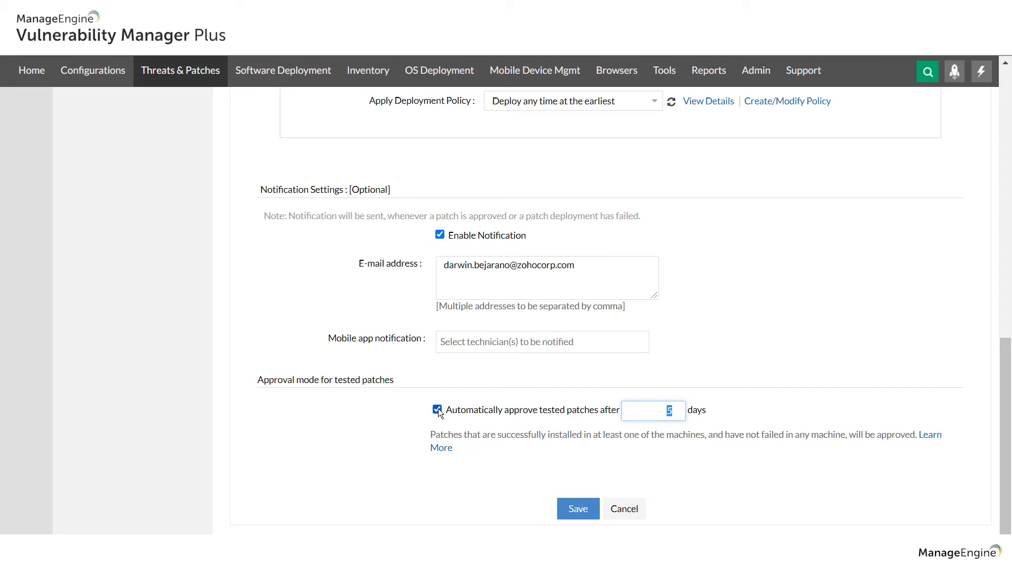
{"action": "left_click", "coordinate": [577, 514]}
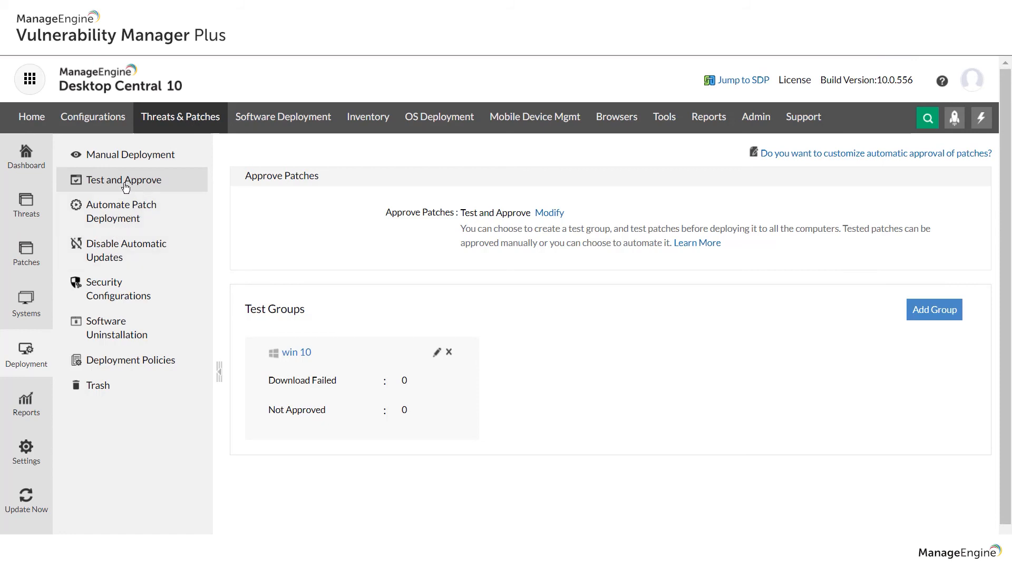
Step: Start a new automated patch deployment task covering Critical and Important Microsoft security updates and all non-security updates
{"action": "left_click", "coordinate": [108, 211]}
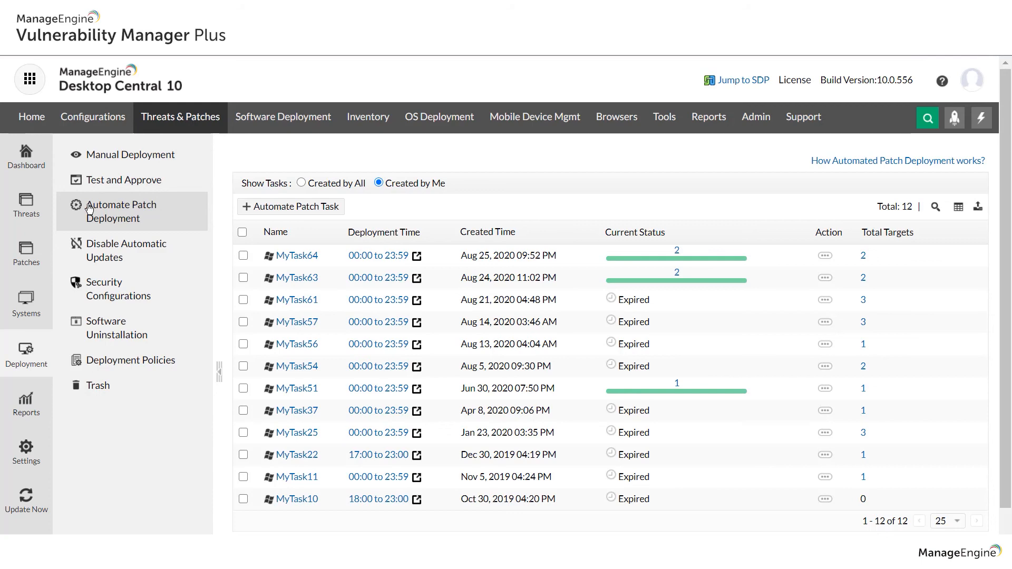
{"action": "left_click", "coordinate": [315, 208]}
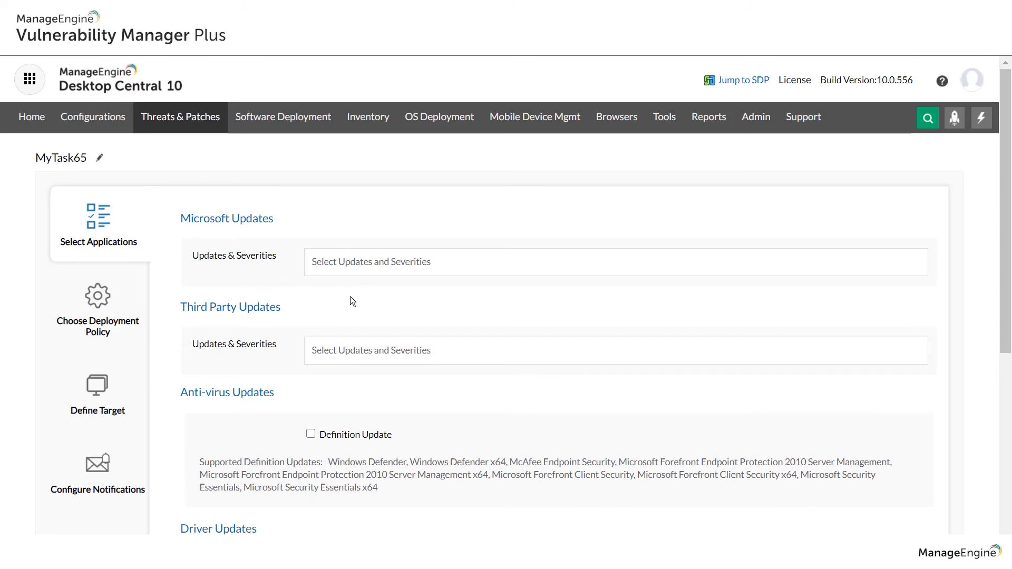
{"action": "left_click", "coordinate": [393, 266]}
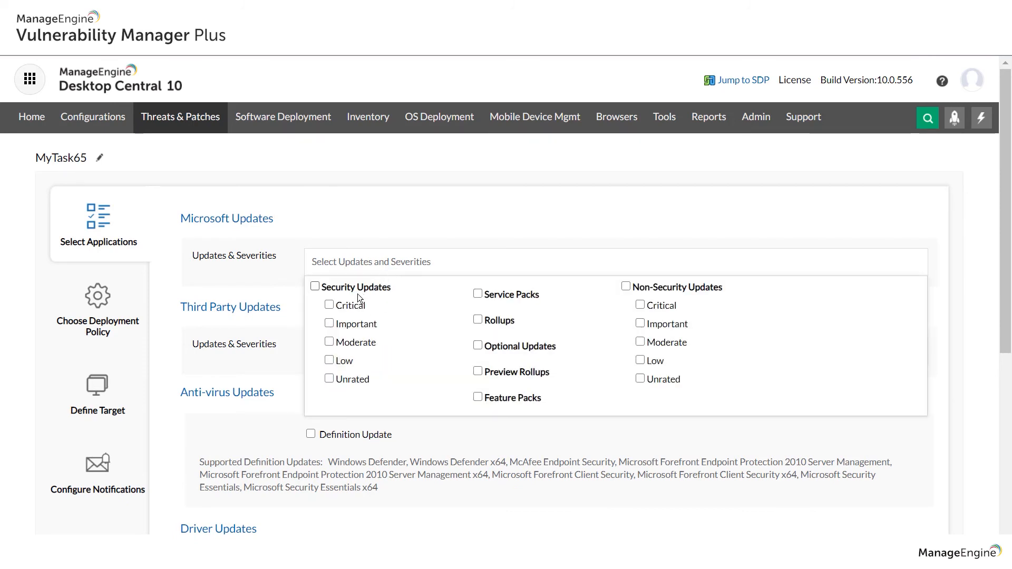
{"action": "left_click", "coordinate": [317, 286]}
{"action": "left_click", "coordinate": [317, 287]}
{"action": "left_click", "coordinate": [328, 305]}
{"action": "left_click", "coordinate": [329, 323]}
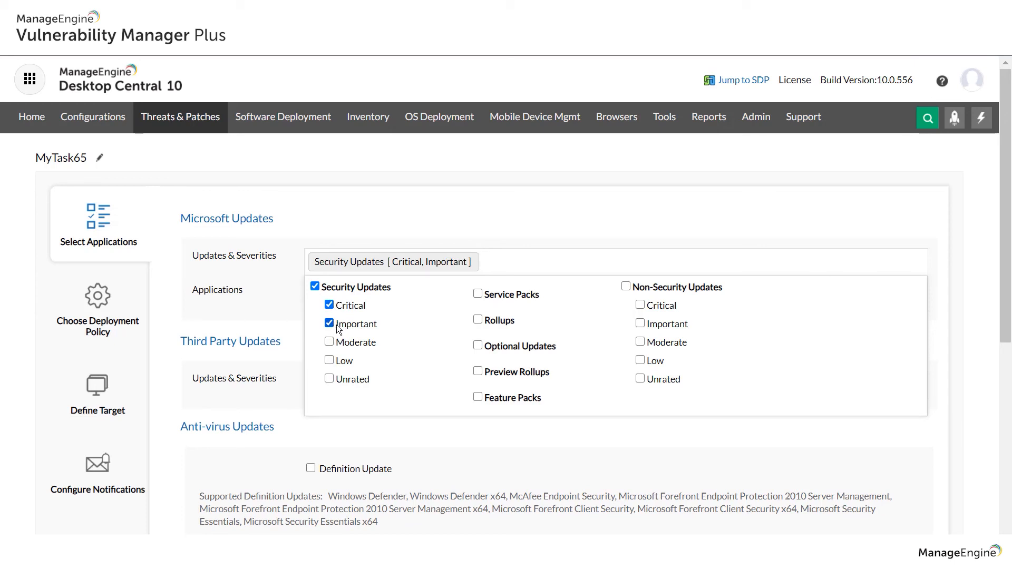
{"action": "left_click", "coordinate": [626, 287]}
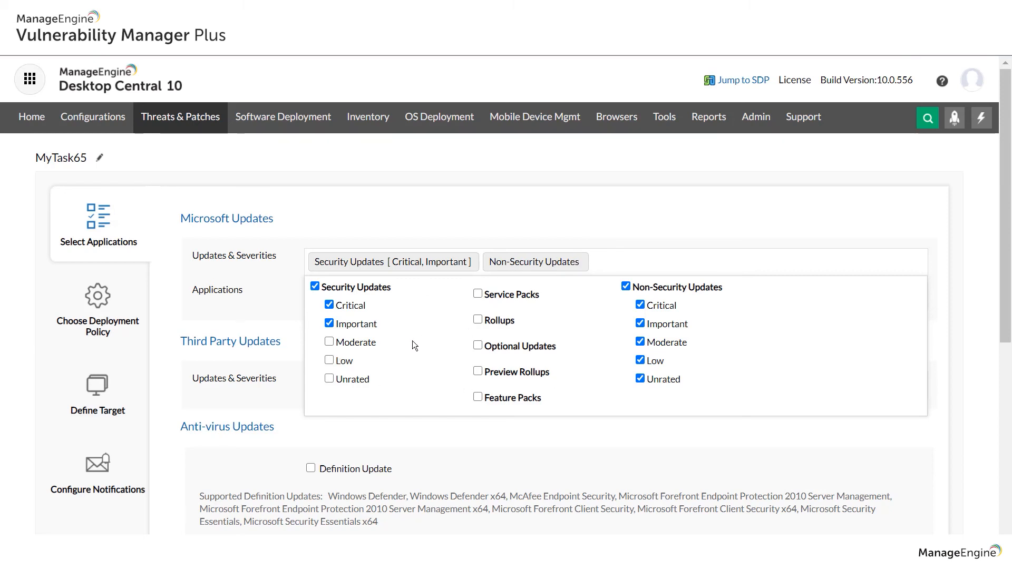
{"action": "left_click", "coordinate": [520, 204]}
Step: Include third-party updates of Critical and Important severity in the automated patch task
{"action": "left_click", "coordinate": [401, 384]}
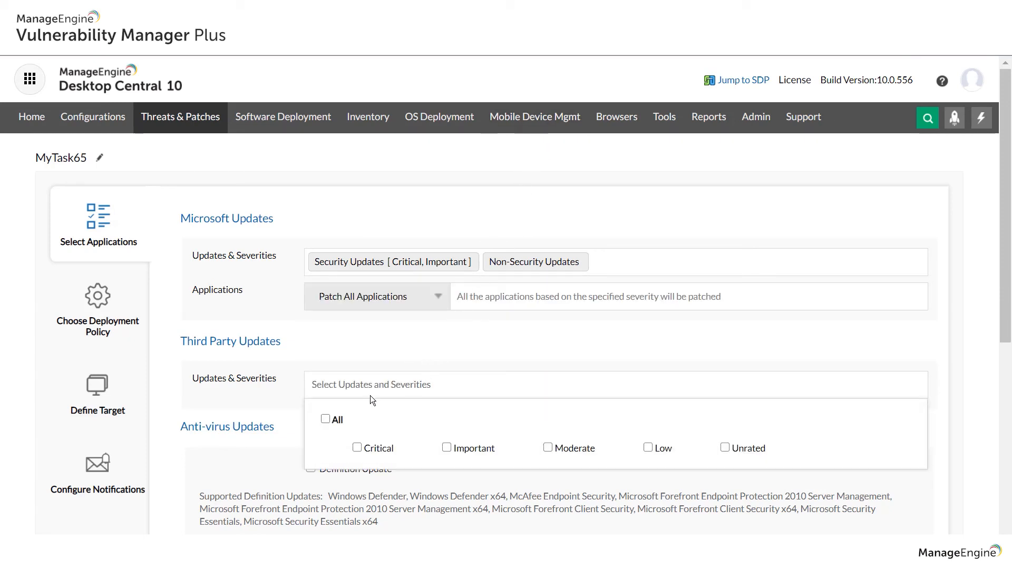
{"action": "left_click", "coordinate": [357, 447]}
{"action": "left_click", "coordinate": [446, 447]}
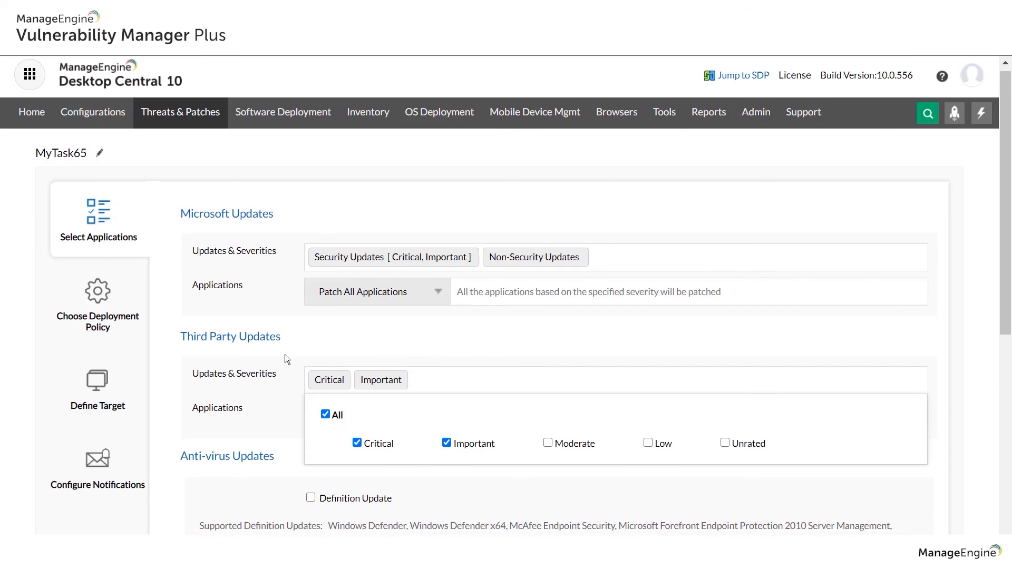
{"action": "scroll", "coordinate": [267, 347], "scroll_direction": "down", "scroll_amount": 5}
{"action": "left_click", "coordinate": [490, 321]}
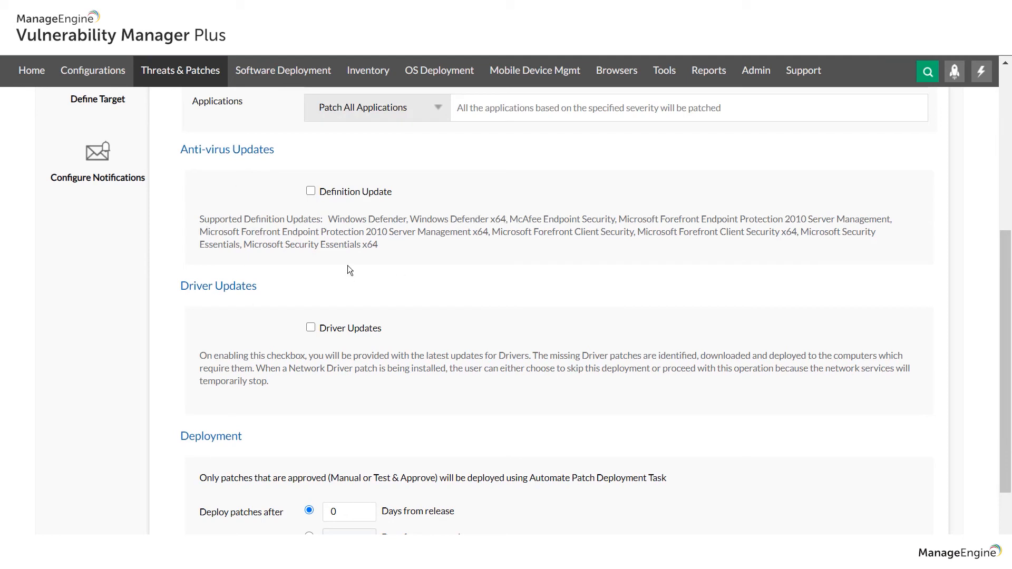
Step: Set the task to deploy patches 1 day from approval and continue to the deployment policy settings
{"action": "scroll", "coordinate": [266, 380], "scroll_direction": "down", "scroll_amount": 2}
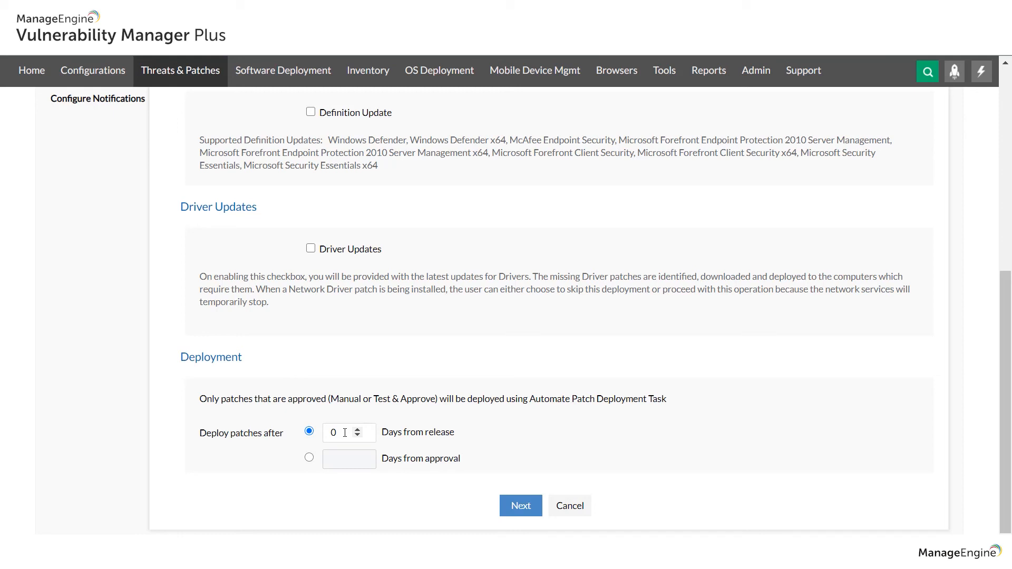
{"action": "left_click", "coordinate": [345, 432]}
{"action": "left_click", "coordinate": [310, 458]}
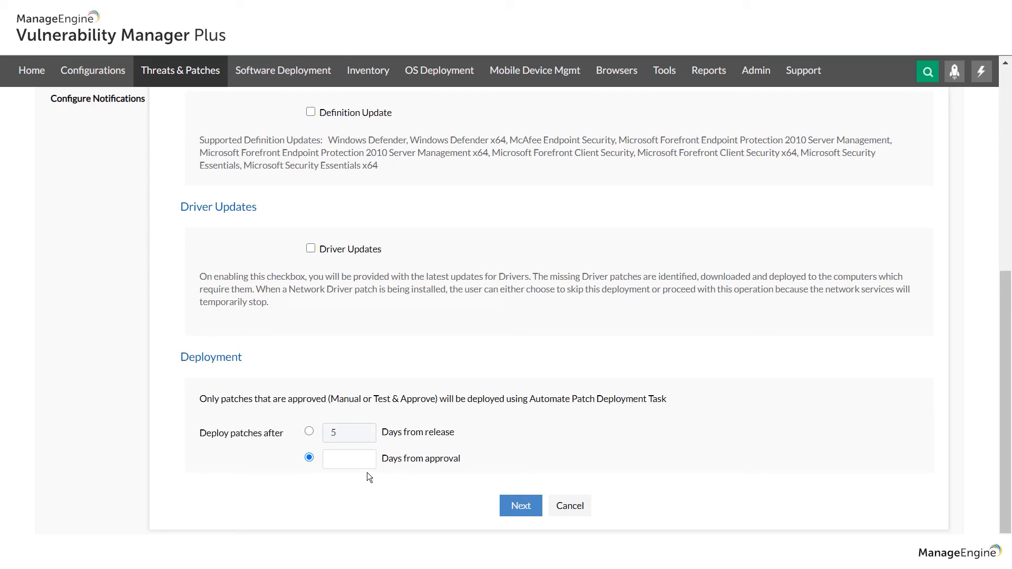
{"action": "left_click", "coordinate": [339, 461]}
{"action": "type", "text": "1"}
{"action": "left_click", "coordinate": [516, 504]}
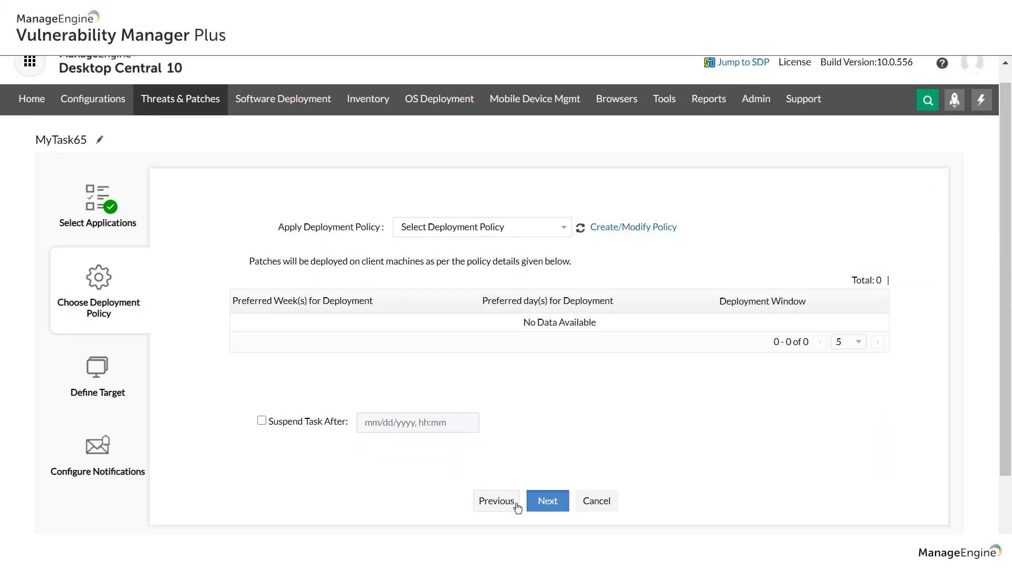
Step: Apply the "Deploy any time at the earliest" policy and suspend the task after 08/31/2020, 09:40
{"action": "left_click", "coordinate": [490, 230]}
{"action": "left_click", "coordinate": [490, 230]}
{"action": "left_click", "coordinate": [490, 230]}
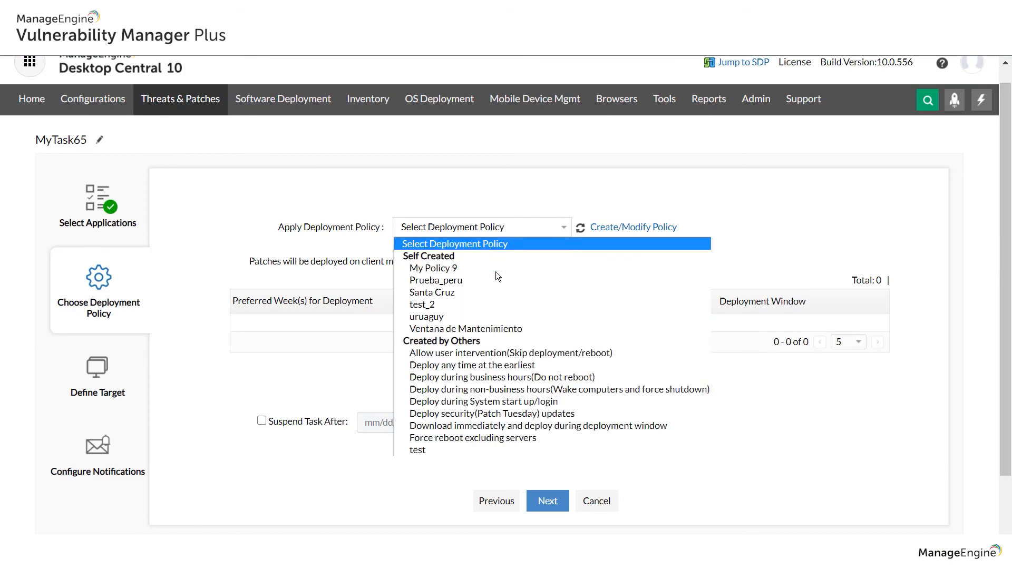
{"action": "left_click", "coordinate": [516, 366]}
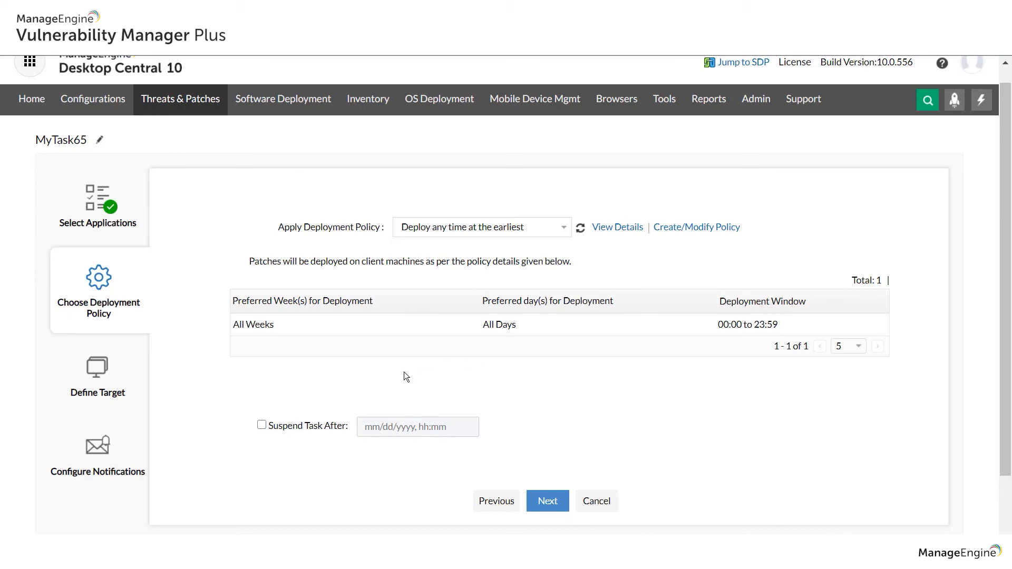
{"action": "left_click", "coordinate": [262, 424]}
{"action": "left_click", "coordinate": [488, 425]}
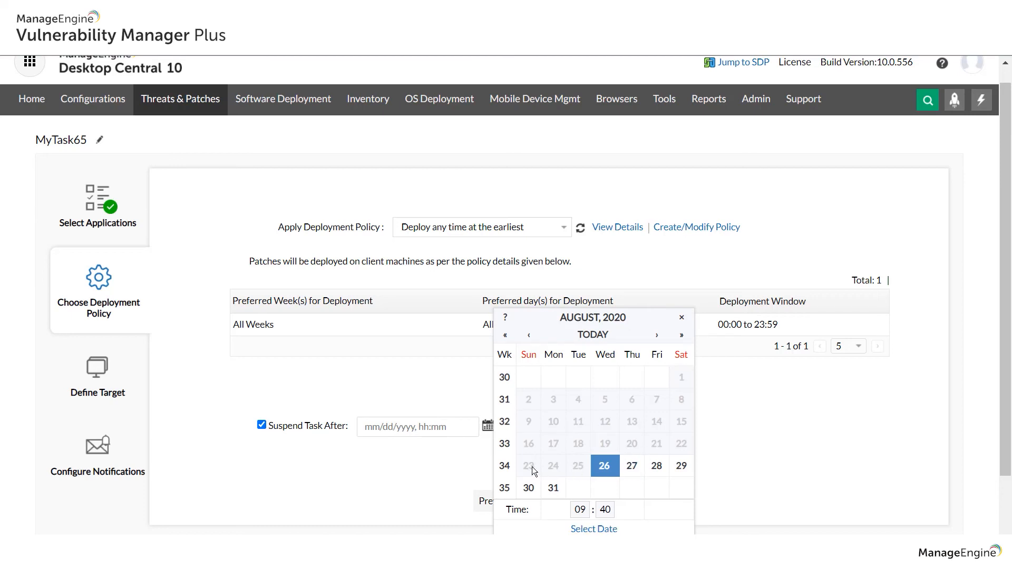
{"action": "left_click", "coordinate": [554, 485]}
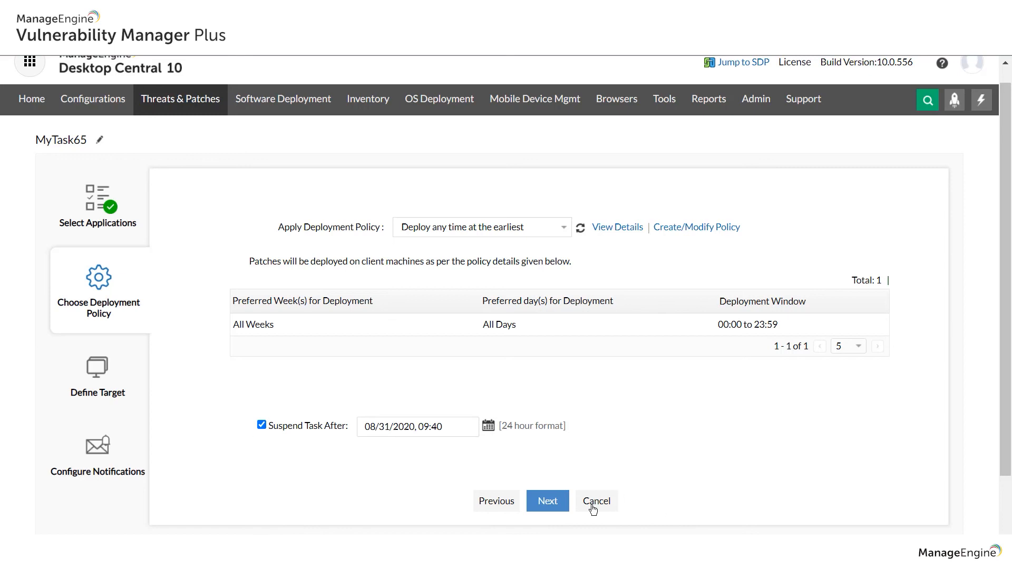
{"action": "left_click", "coordinate": [550, 502]}
Step: Choose the melab domain as the deployment target of the patch task
{"action": "left_click", "coordinate": [510, 223]}
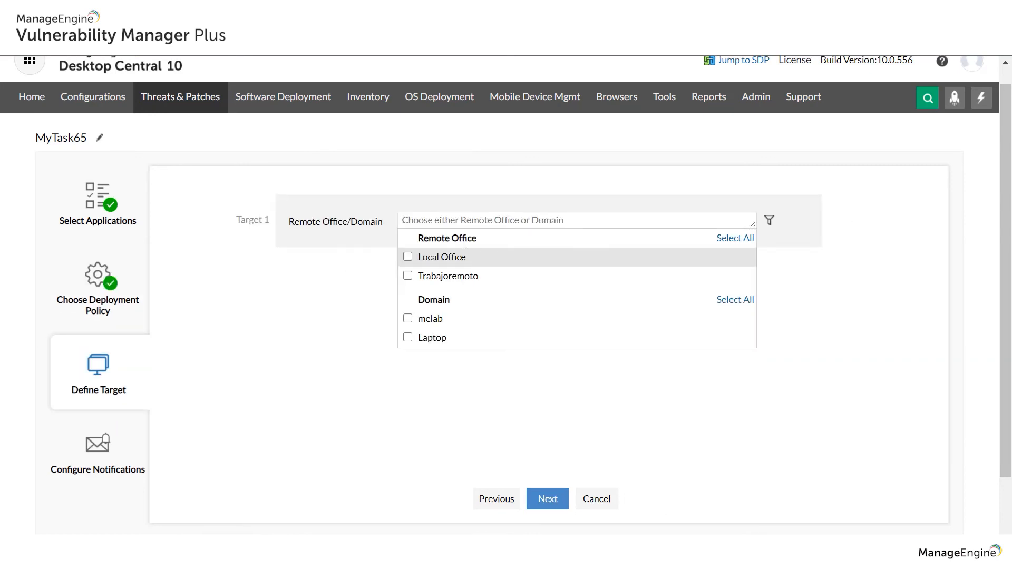
{"action": "left_click", "coordinate": [391, 391]}
{"action": "left_click", "coordinate": [468, 216]}
{"action": "left_click", "coordinate": [411, 316]}
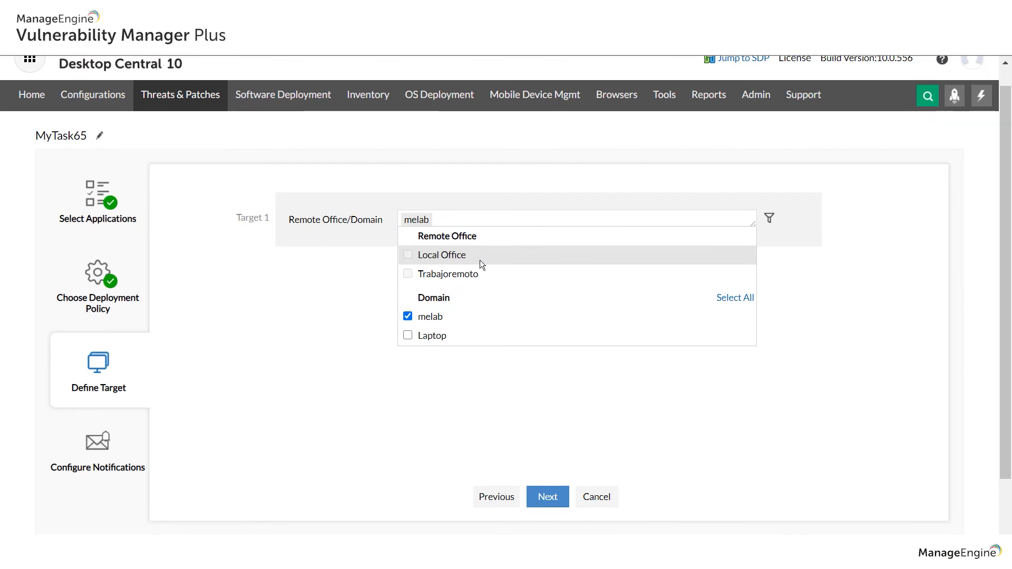
{"action": "left_click", "coordinate": [802, 274]}
Step: Filter the target to computers MESALES-DEMO, MESALES-DEMO10, MESALES-DEMO11 and MESALES-DEMO15, and save the task with notifications left off
{"action": "left_click", "coordinate": [769, 220]}
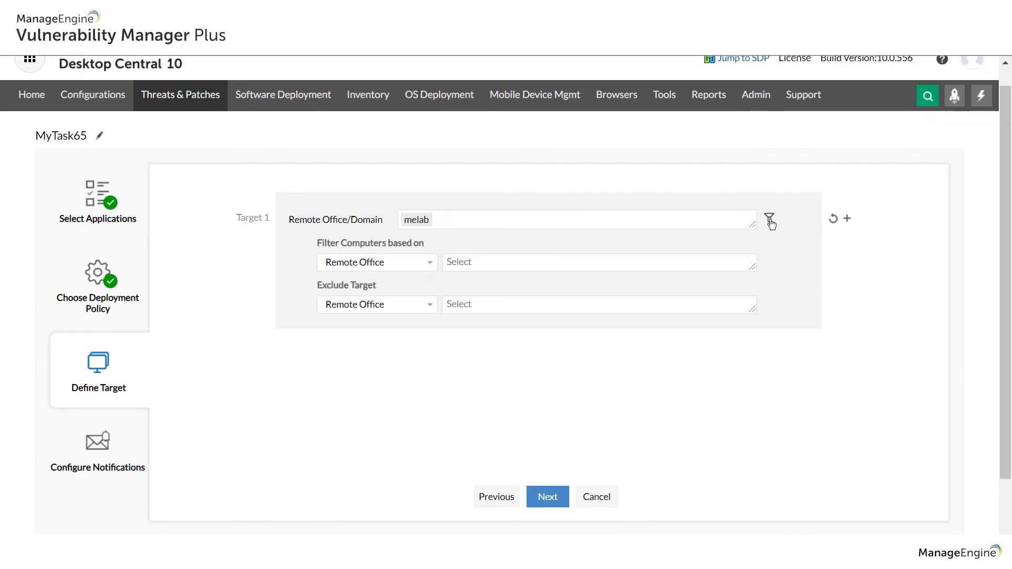
{"action": "left_click", "coordinate": [503, 262]}
{"action": "left_click", "coordinate": [432, 261]}
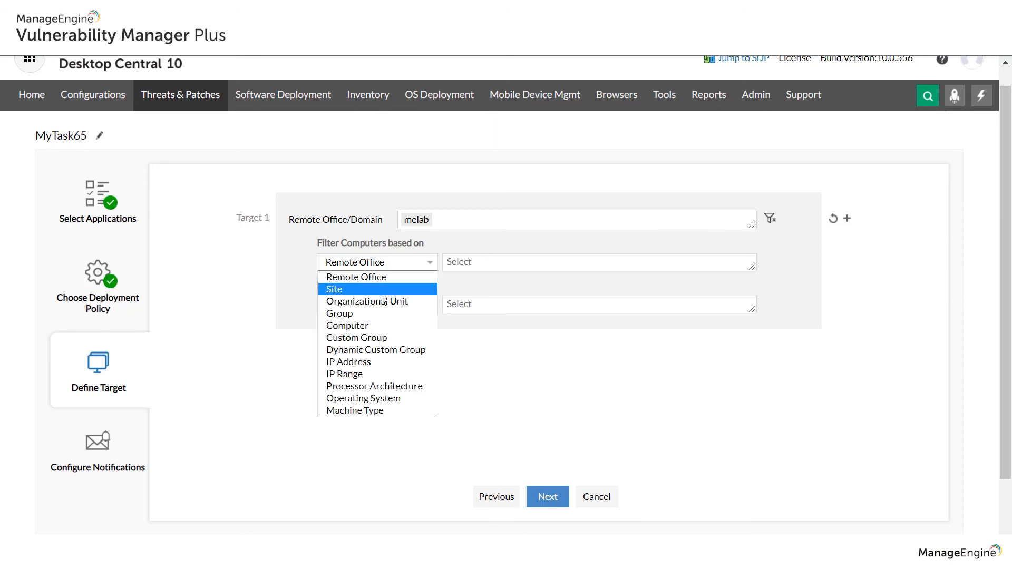
{"action": "left_click", "coordinate": [366, 327]}
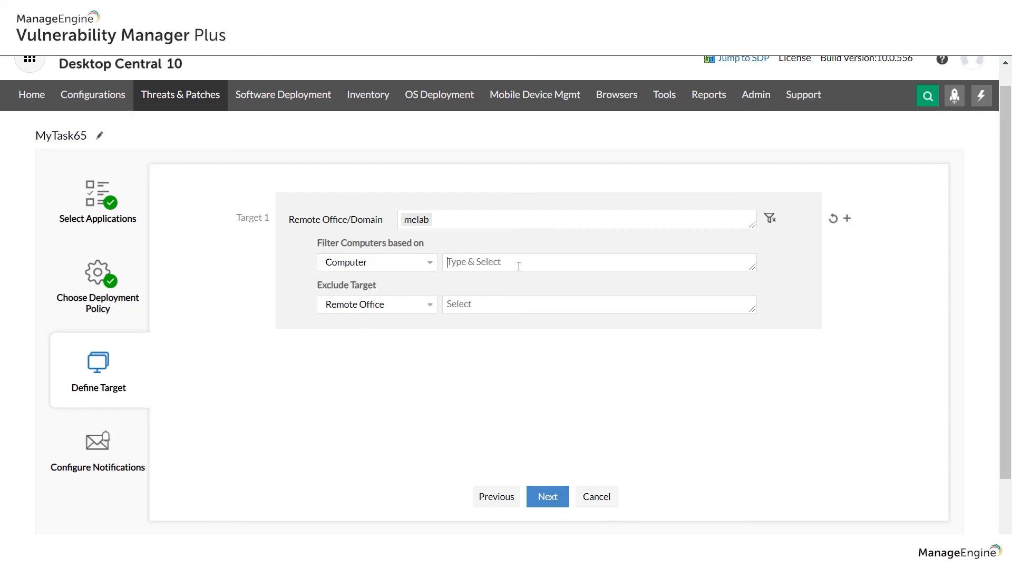
{"action": "type", "text": "me"}
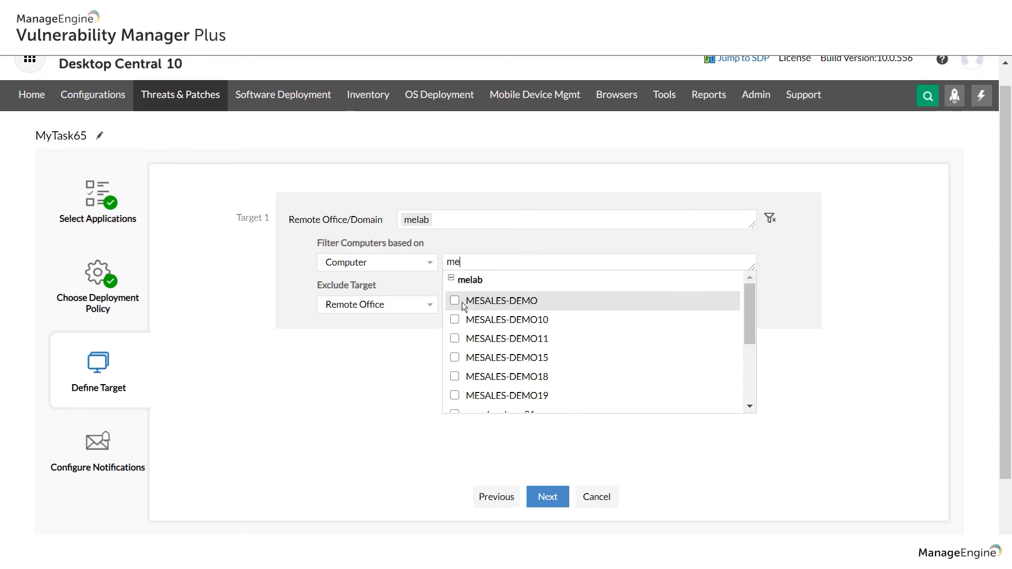
{"action": "left_click", "coordinate": [455, 301]}
{"action": "left_click", "coordinate": [454, 319]}
{"action": "left_click", "coordinate": [455, 338]}
{"action": "left_click", "coordinate": [455, 358]}
{"action": "left_click", "coordinate": [536, 450]}
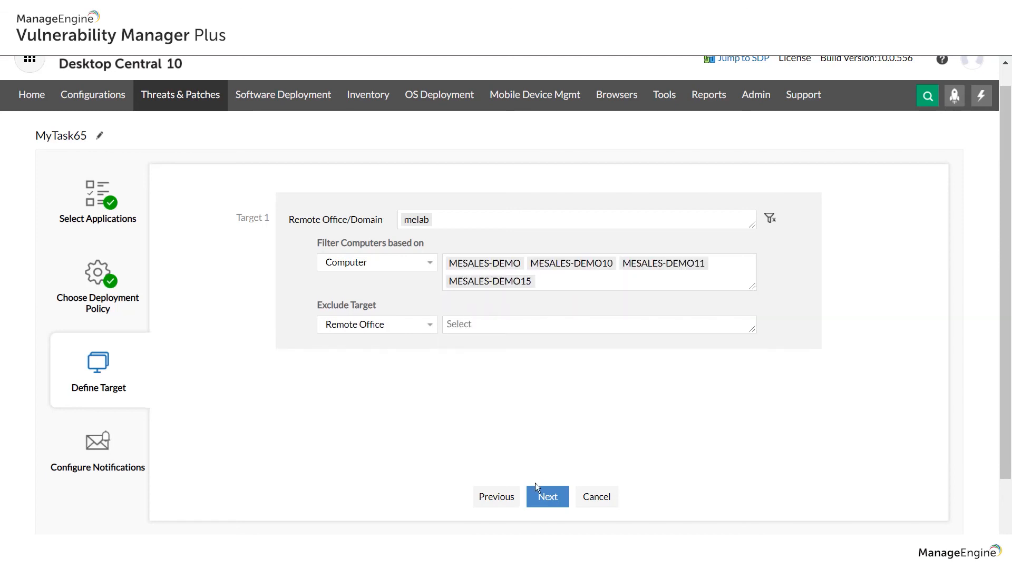
{"action": "left_click", "coordinate": [538, 491]}
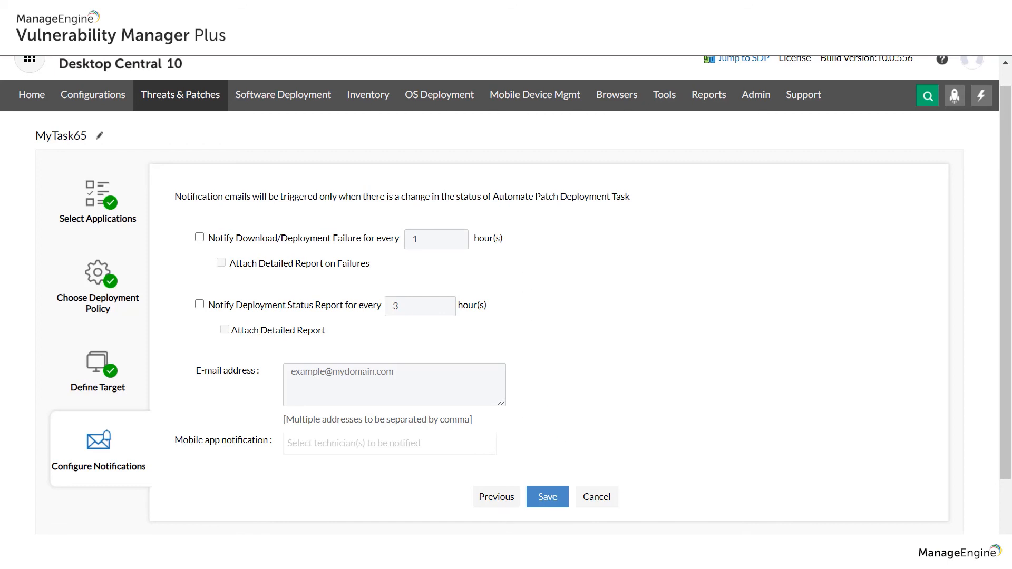
{"action": "left_click", "coordinate": [548, 496]}
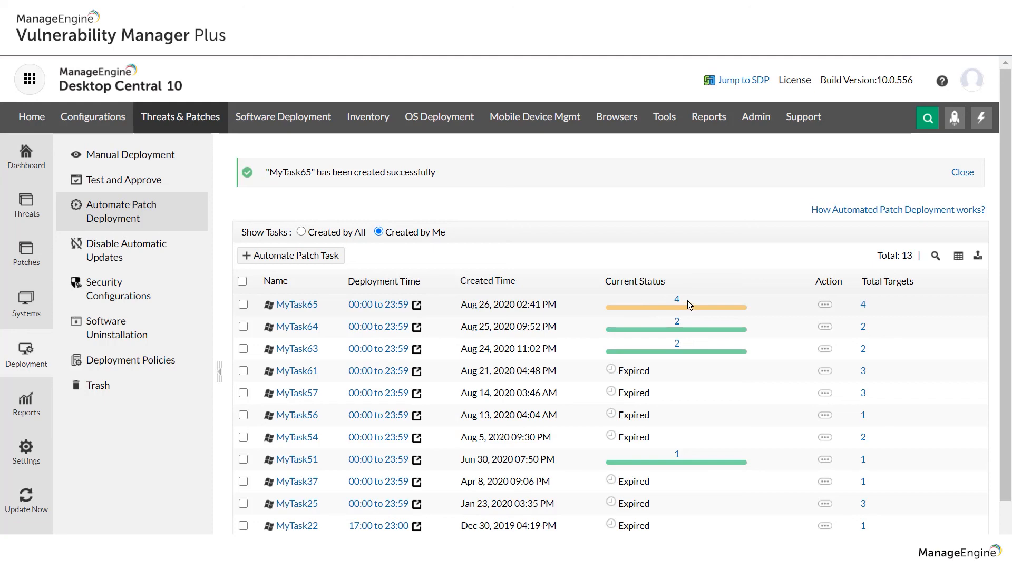
Step: Examine the deployment results of MyTask51 by system and the patch details of computer mesales-demo15
{"action": "scroll", "coordinate": [675, 311], "scroll_direction": "down", "scroll_amount": 1}
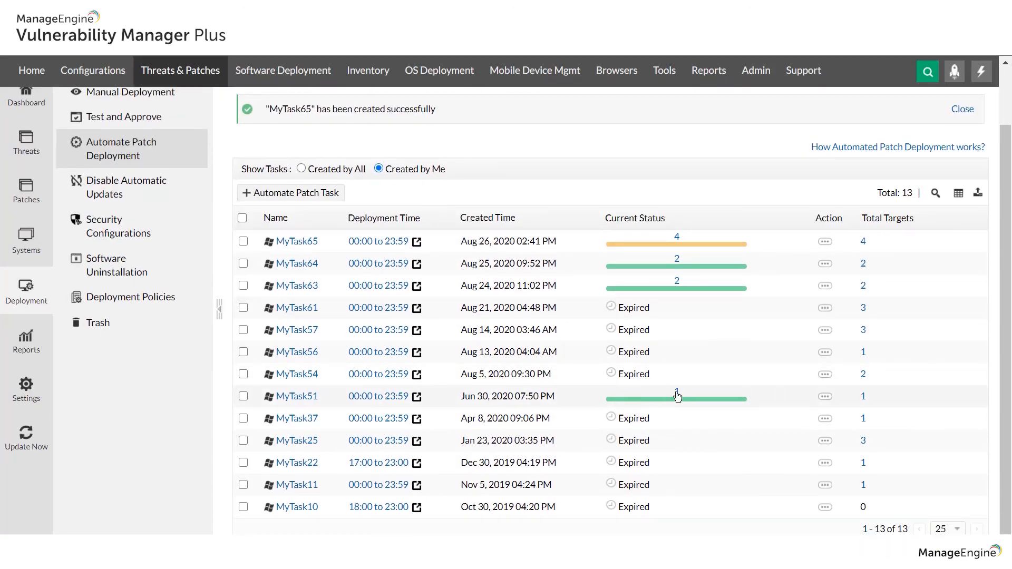
{"action": "left_click", "coordinate": [677, 394]}
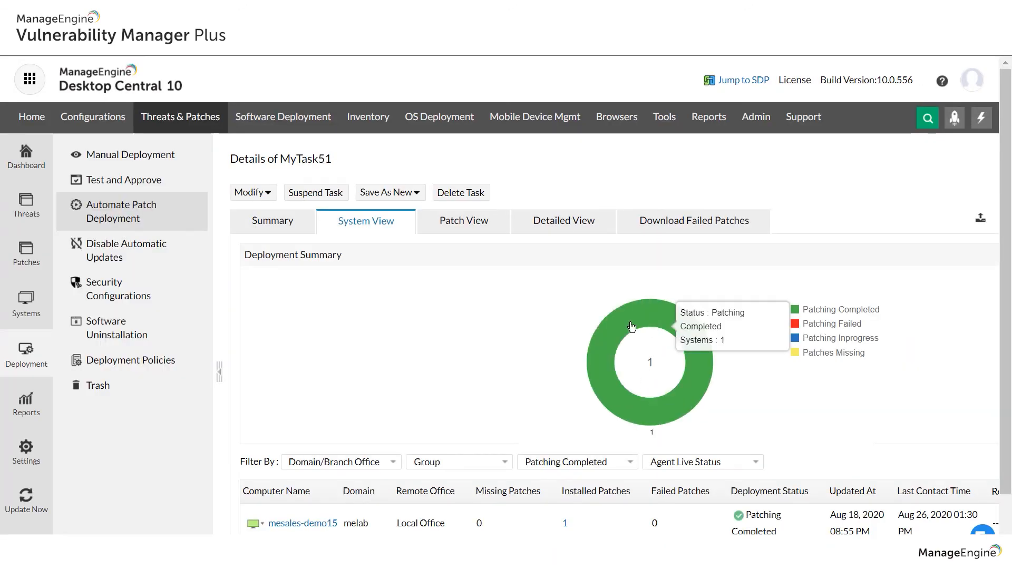
{"action": "scroll", "coordinate": [583, 335], "scroll_direction": "down", "scroll_amount": 1}
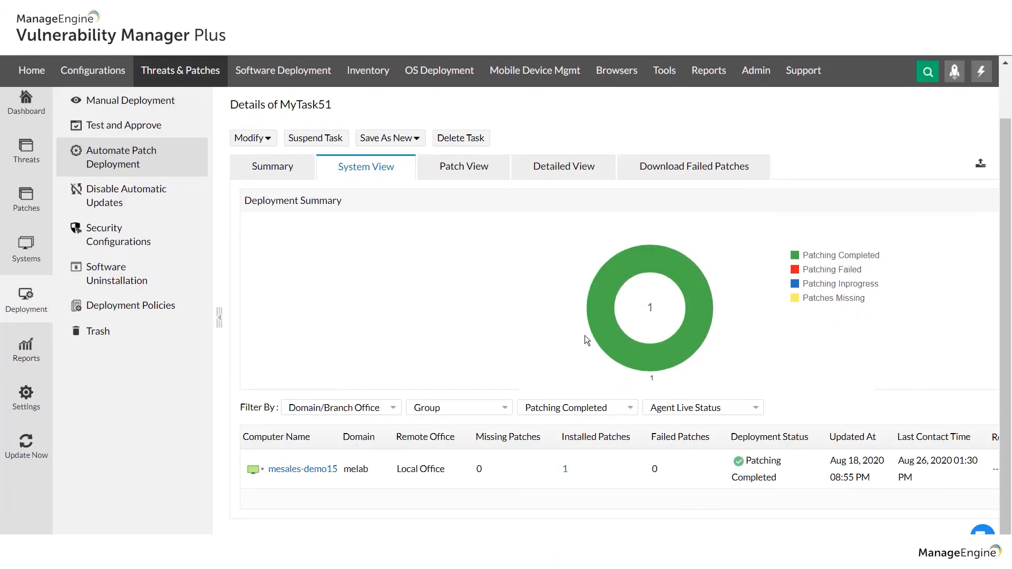
{"action": "left_click", "coordinate": [565, 469]}
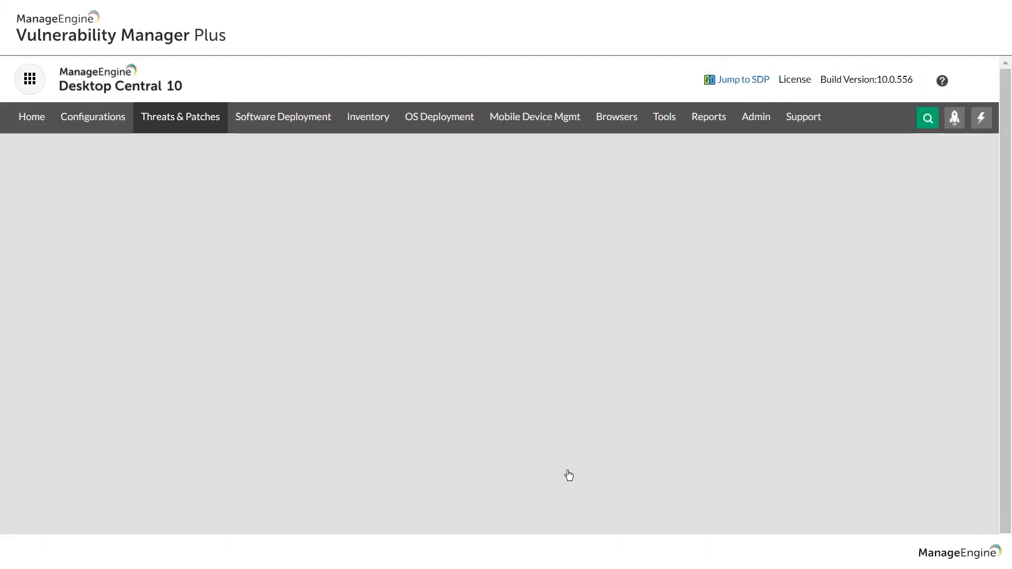
{"action": "scroll", "coordinate": [566, 414], "scroll_direction": "down", "scroll_amount": 3}
{"action": "scroll", "coordinate": [565, 410], "scroll_direction": "down", "scroll_amount": 2}
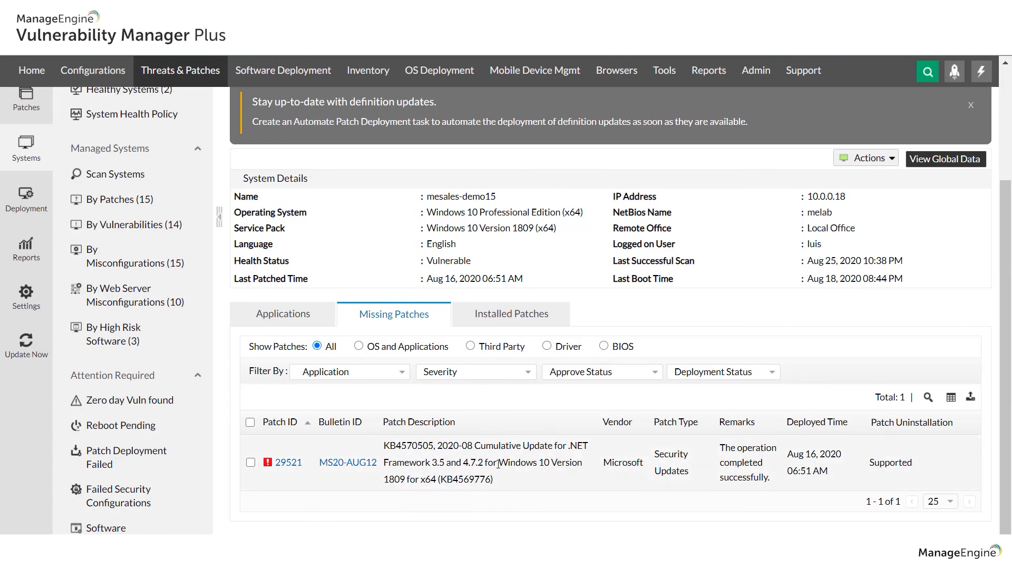
{"action": "scroll", "coordinate": [508, 385], "scroll_direction": "up", "scroll_amount": 2}
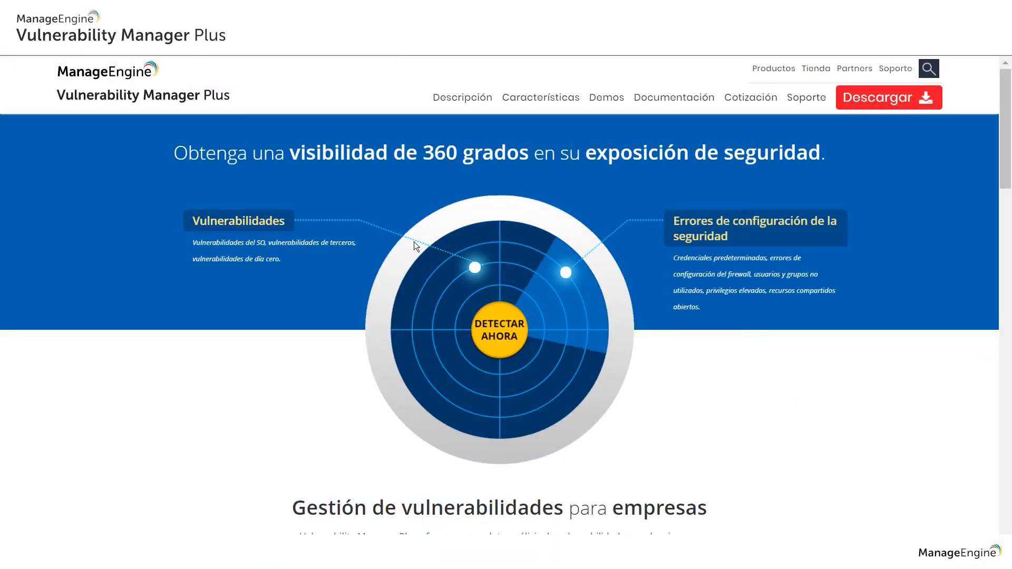
Step: Review the features, benefits and available editions on the Vulnerability Manager Plus product website
{"action": "scroll", "coordinate": [384, 262], "scroll_direction": "down", "scroll_amount": 5}
{"action": "scroll", "coordinate": [386, 262], "scroll_direction": "down", "scroll_amount": 15}
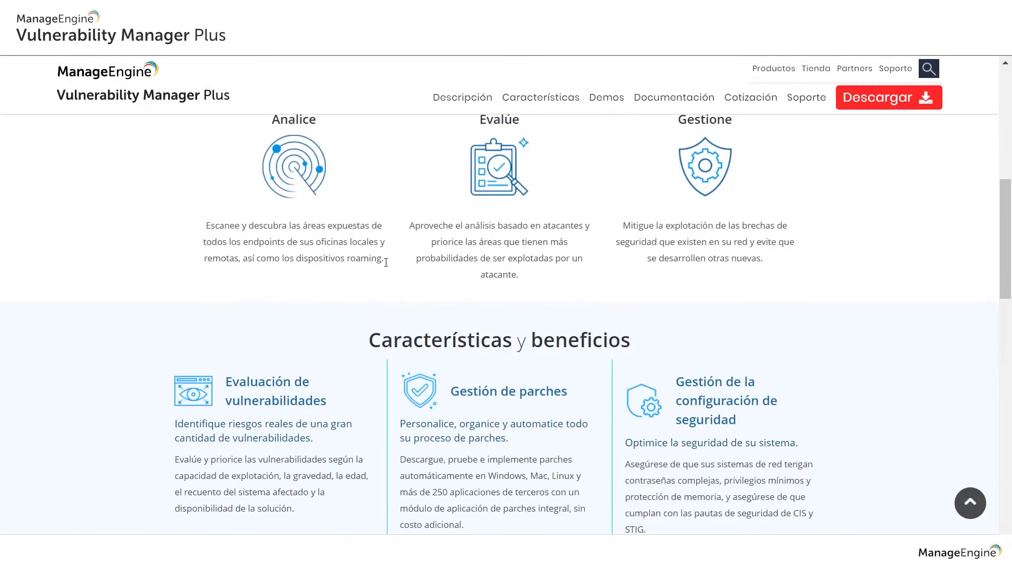
{"action": "scroll", "coordinate": [385, 266], "scroll_direction": "down", "scroll_amount": 6}
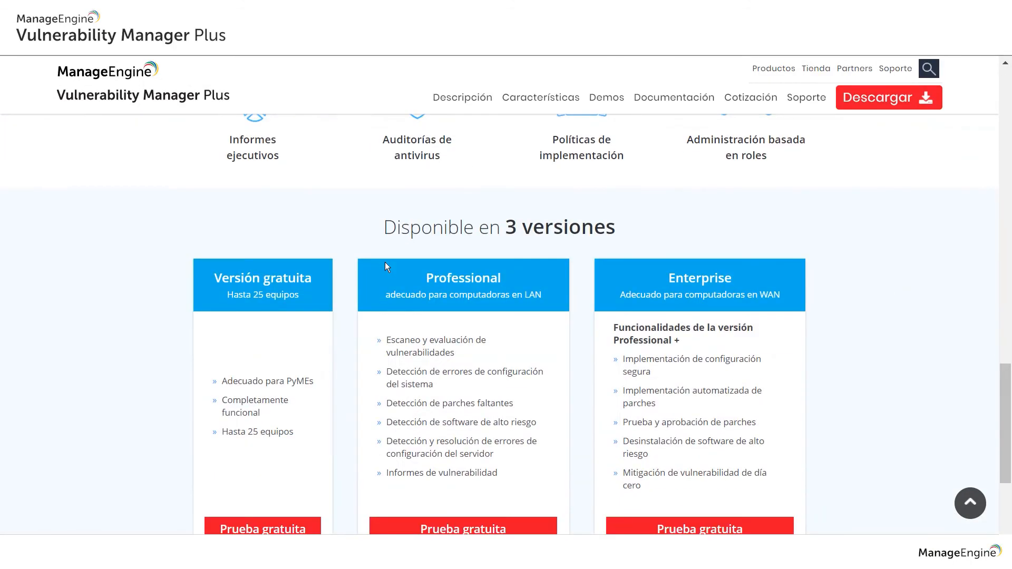